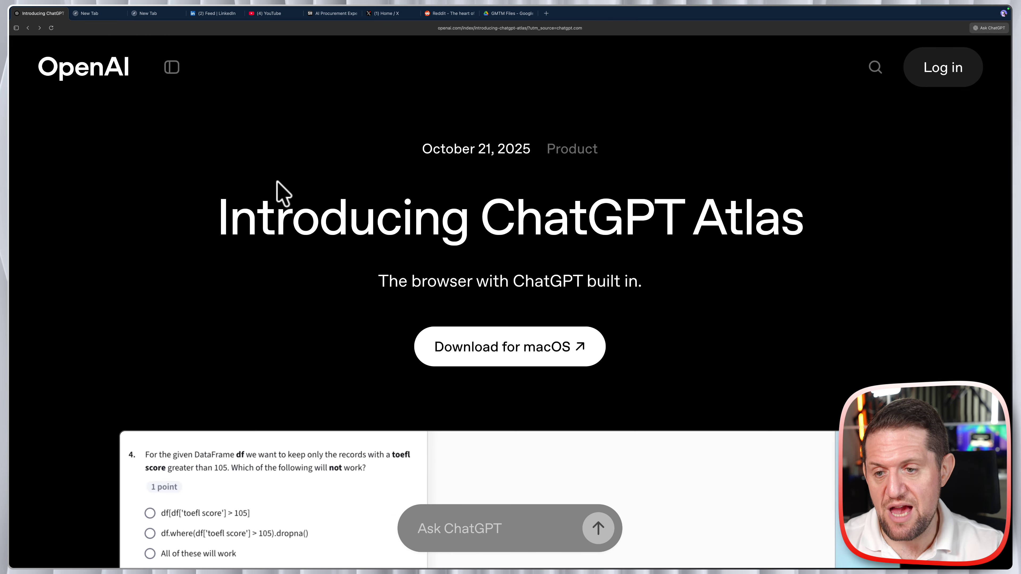
- Read the Introducing ChatGPT Atlas announcement from its headline down to the interactive feature demos
drag(480, 211, 796, 205)
scroll(704, 290, down, 15)
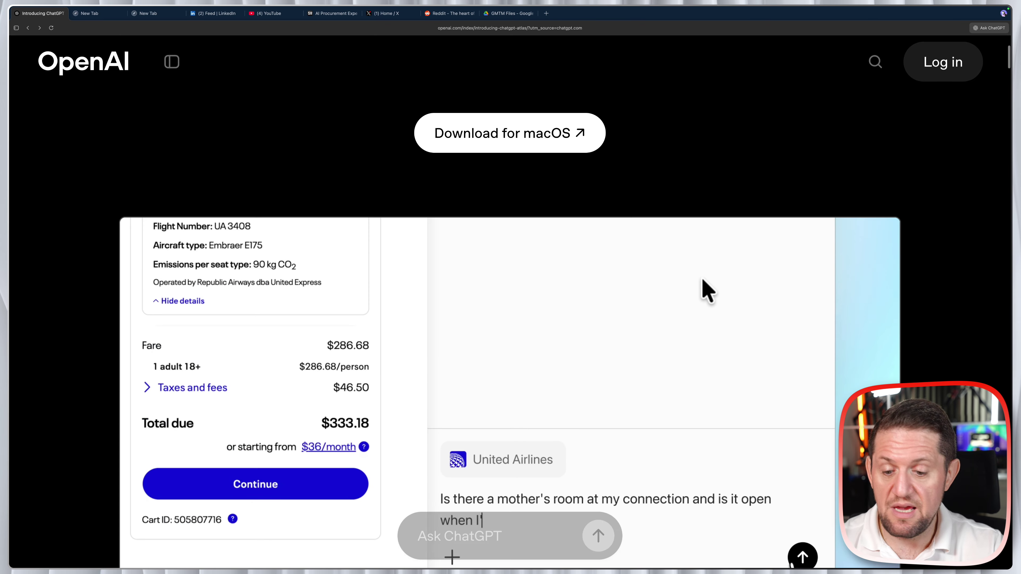
scroll(689, 283, down, 15)
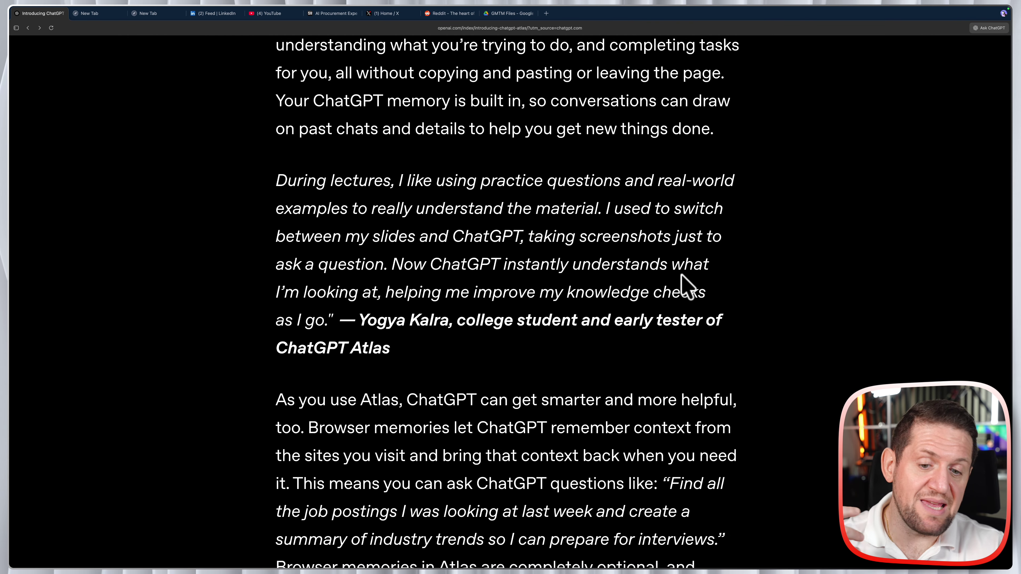
scroll(682, 282, down, 15)
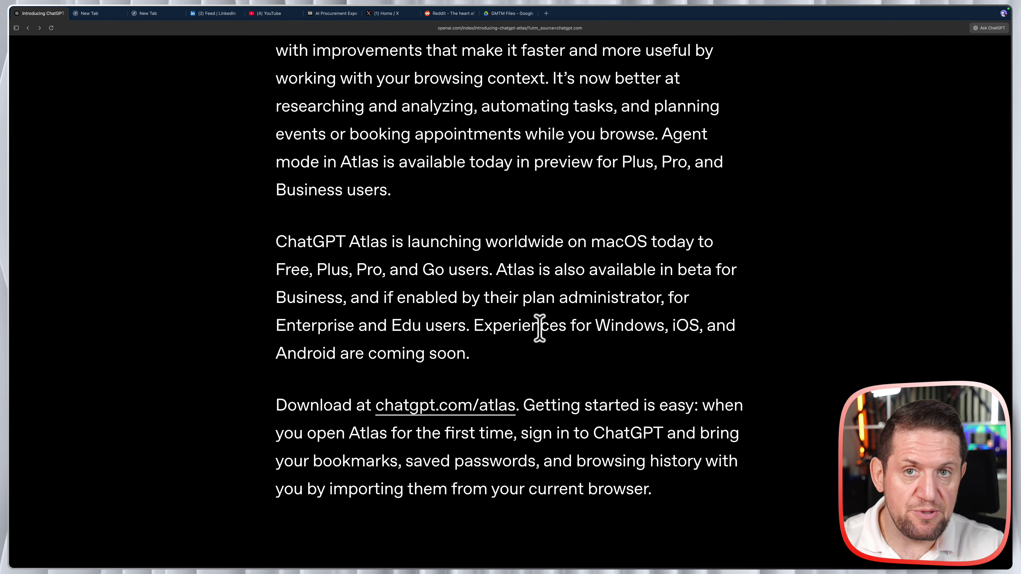
scroll(476, 356, down, 12)
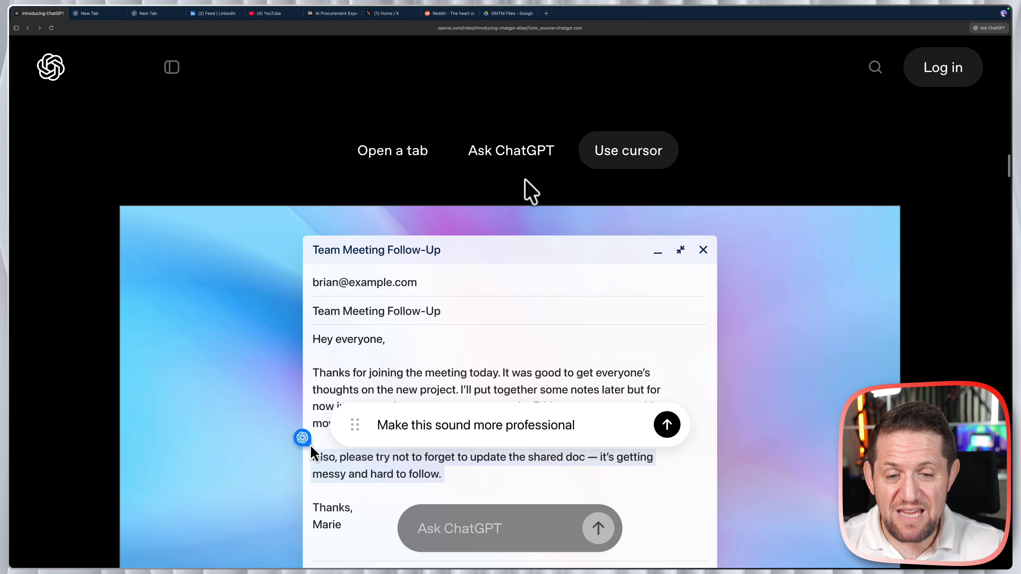
- View the Open a tab, Ask ChatGPT and Use cursor demos, and read on to the More capability, more control section
click(401, 169)
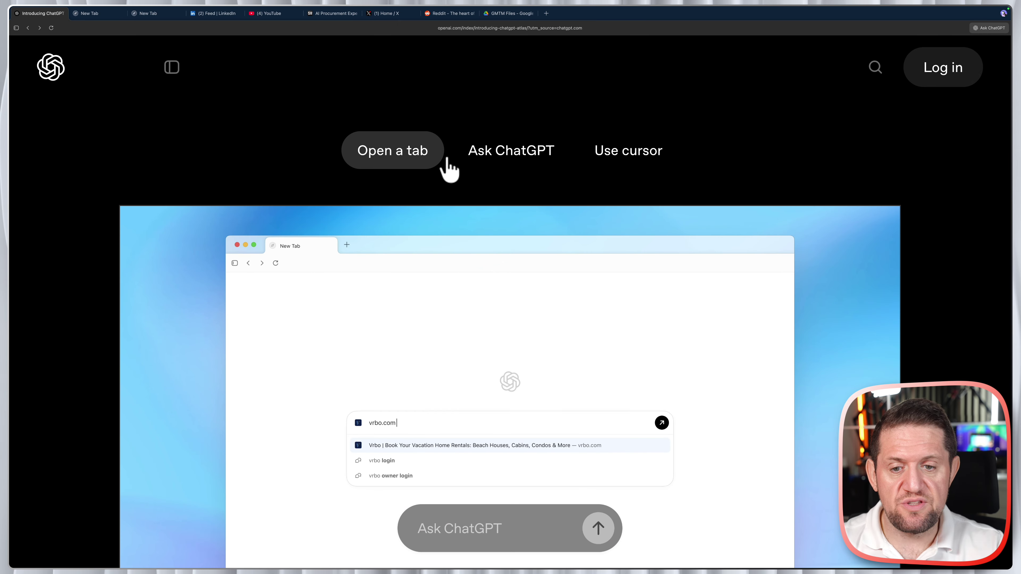
click(518, 151)
click(609, 156)
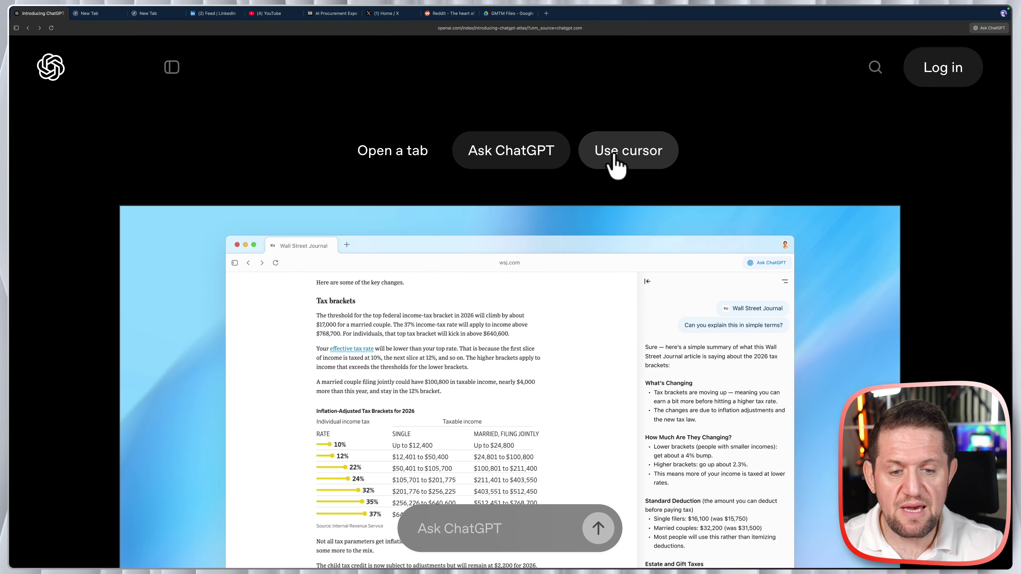
scroll(528, 168, down, 4)
scroll(526, 159, down, 8)
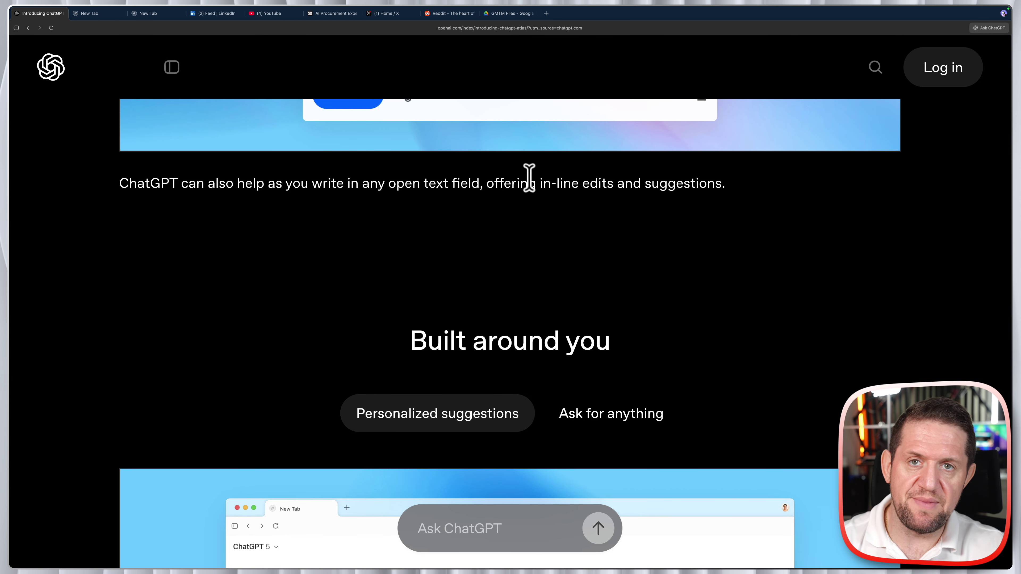
scroll(511, 179, down, 3)
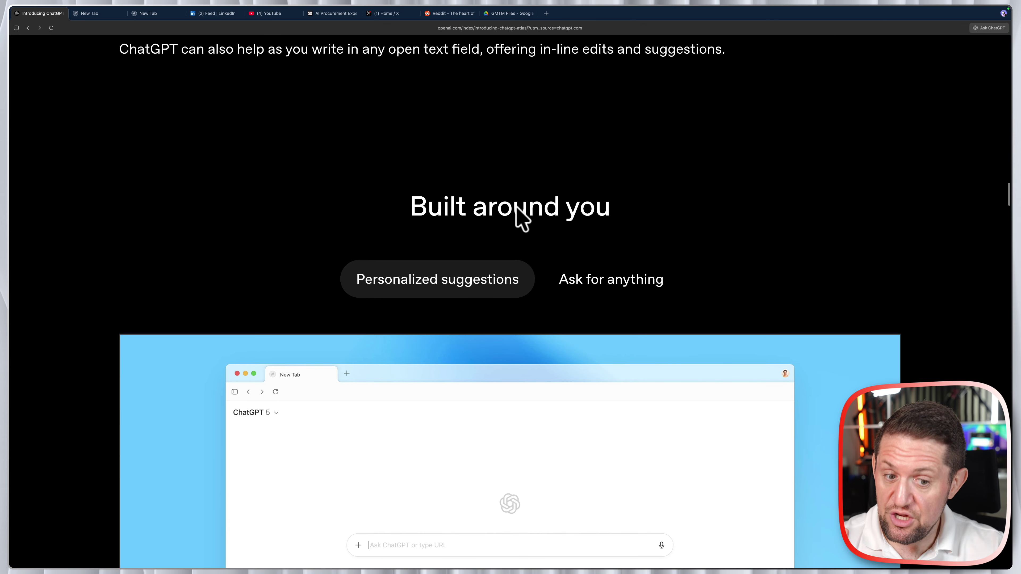
scroll(502, 153, down, 15)
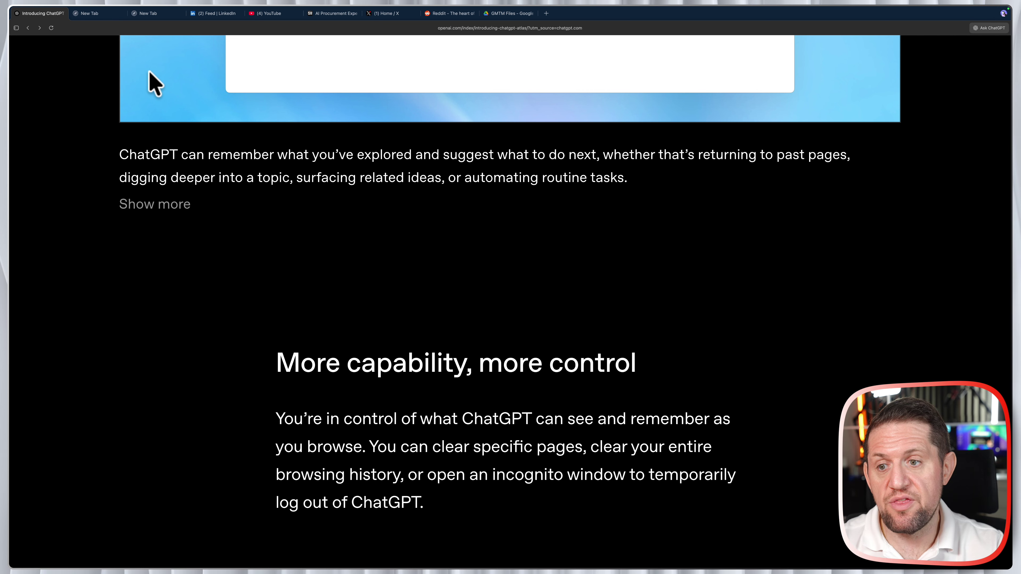
- Look at the drafted career prompt, and view the About section of the personal portfolio website before closing it
click(96, 14)
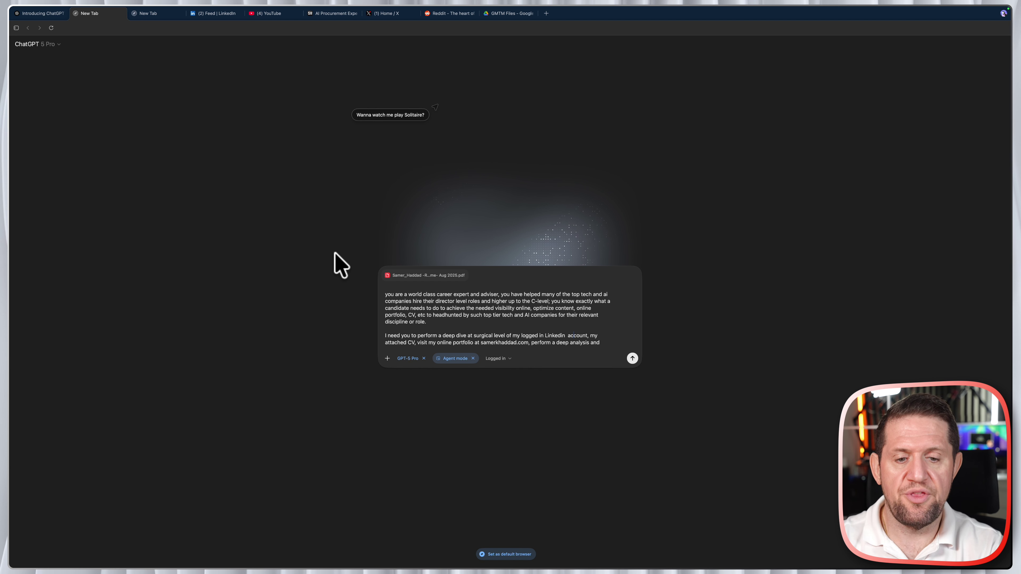
click(335, 13)
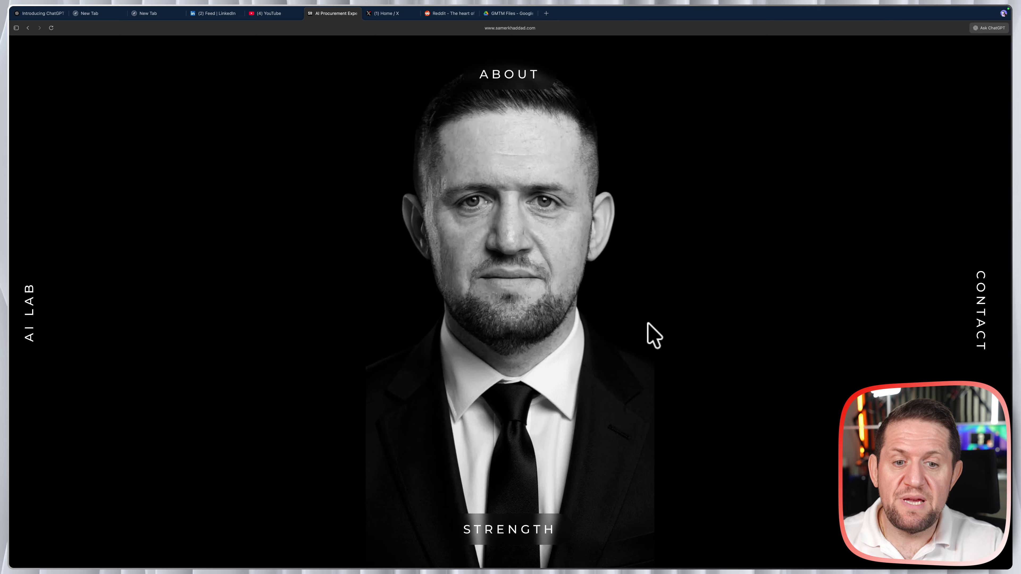
click(509, 75)
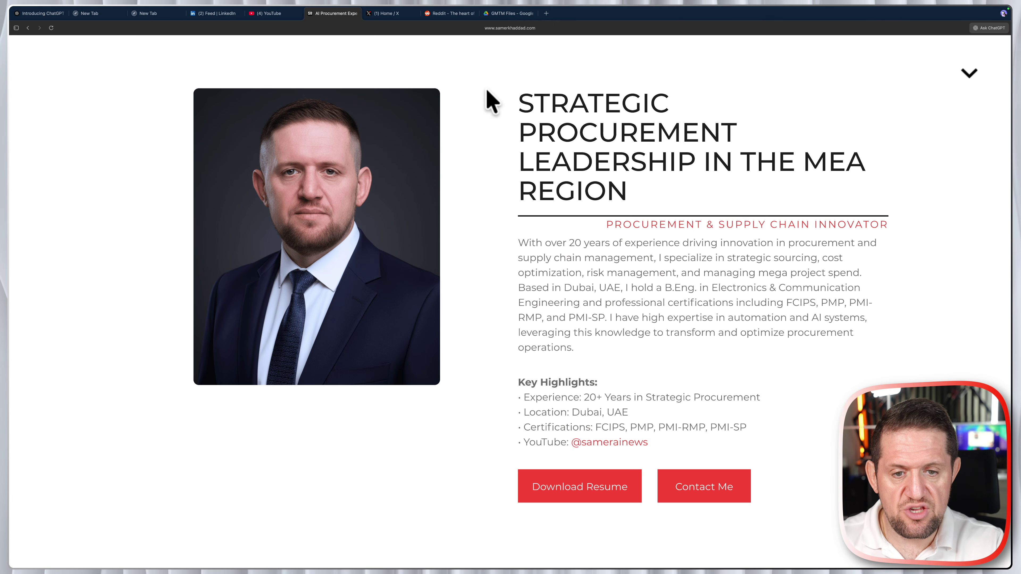
click(967, 74)
- Return to the drafted career-adviser prompt, check the agent's login options while keeping Logged in, and submit it with the attached CV
click(95, 13)
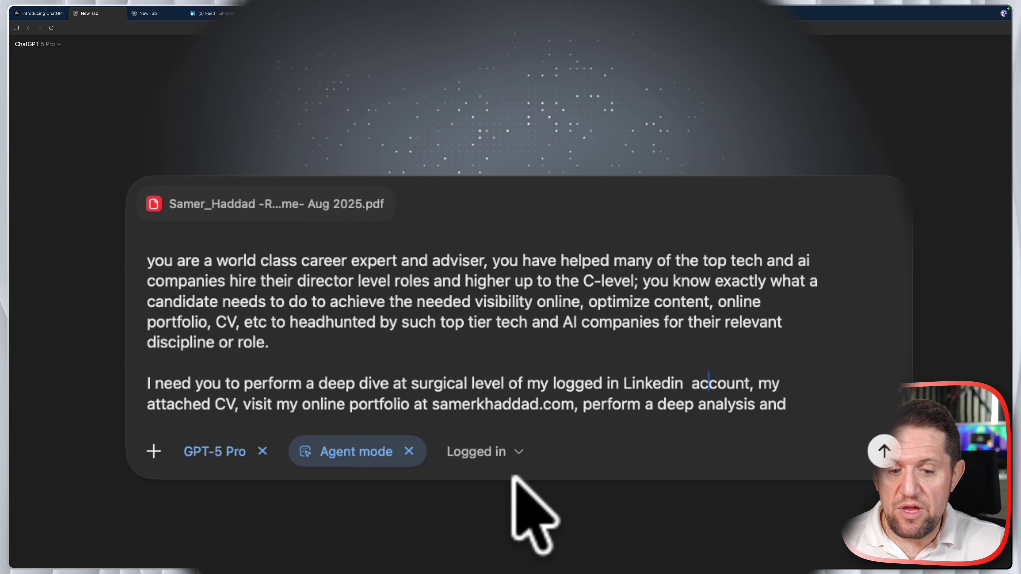
click(503, 453)
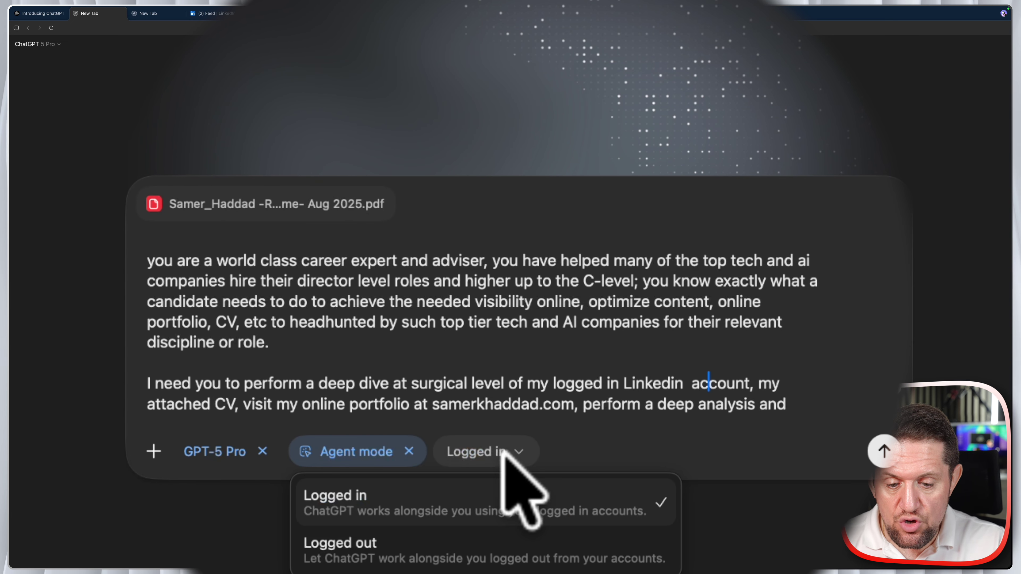
click(504, 453)
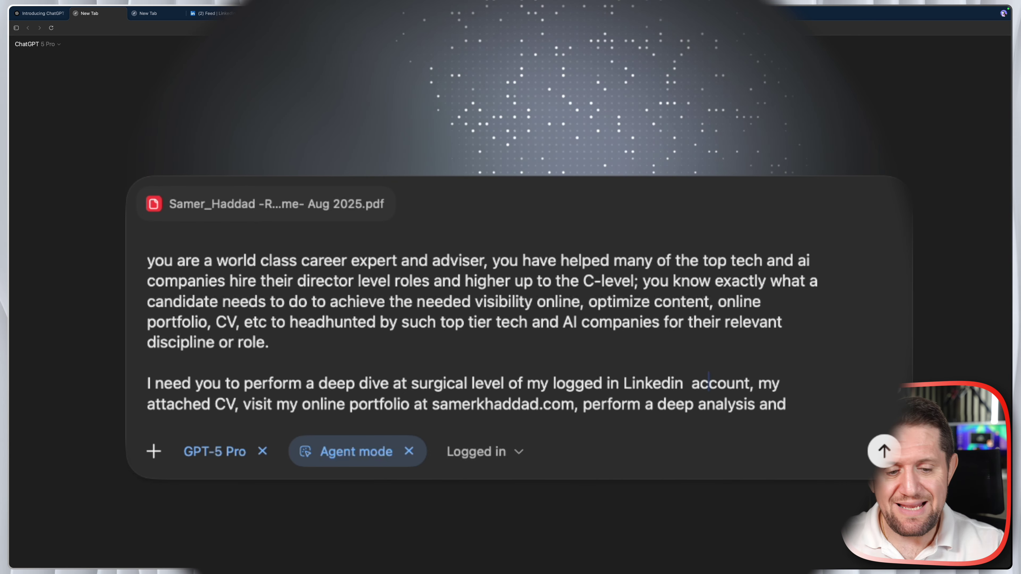
click(876, 447)
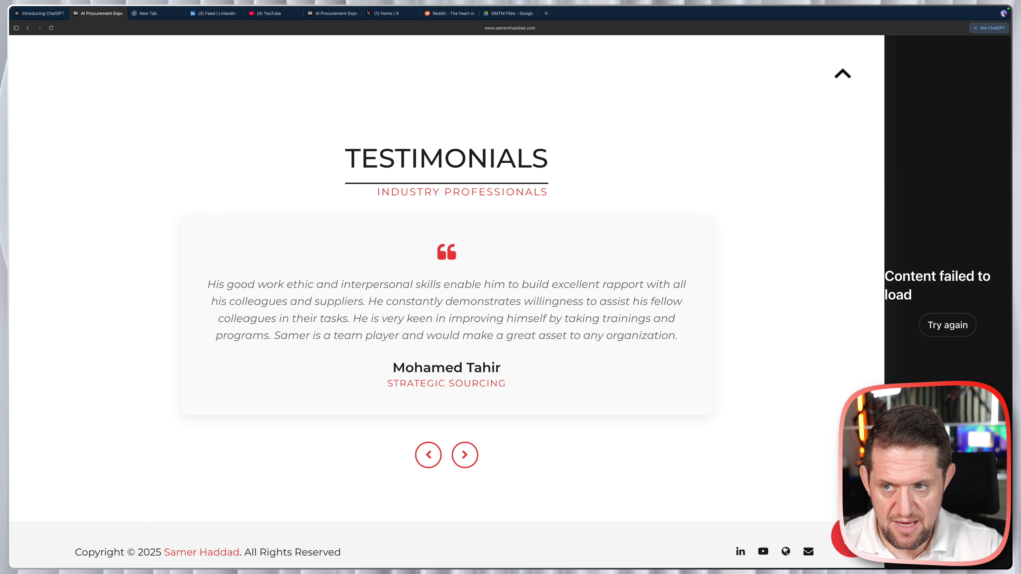
- Reload the Career optimization analysis chat and answer its questions: no specific industry, mainly remain in UAE, focus on ATS and recruiter optimization
click(956, 323)
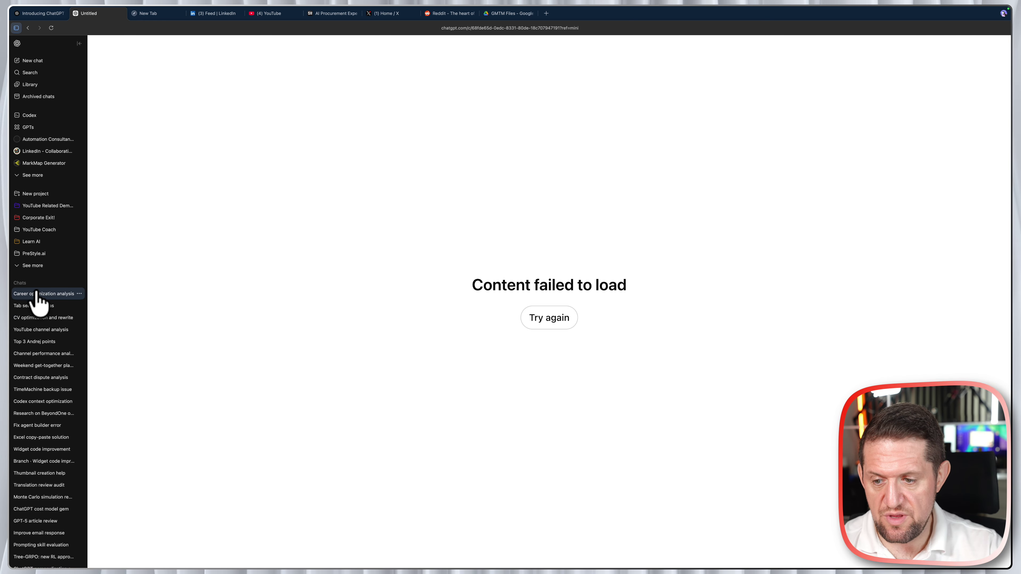
click(550, 323)
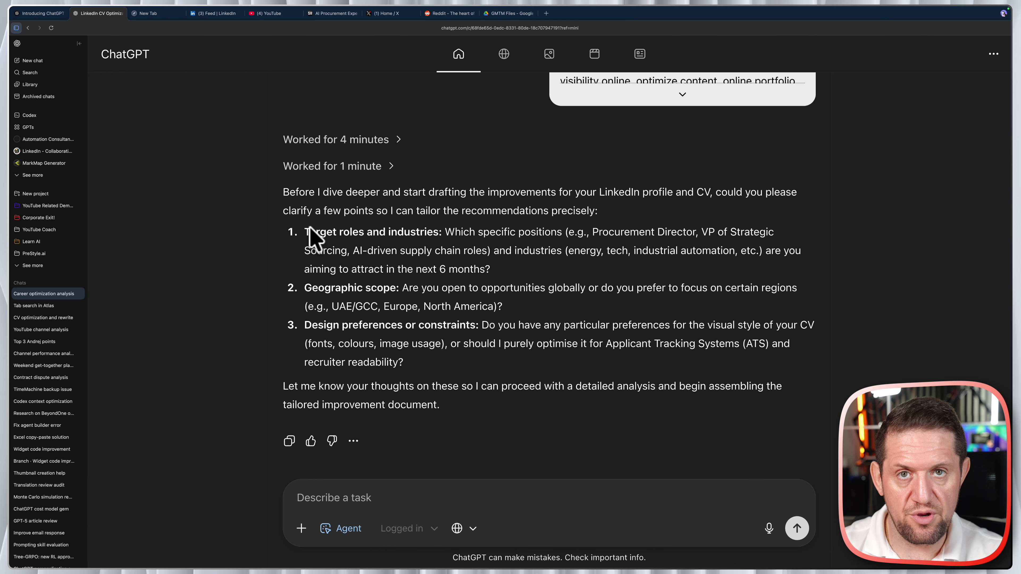
text(1- Not any specific industry as long as it a place where i can add value and build a successful career that is future proofed 2- my main goal is to remain in UAE, i am open for other locations only if it is with one of the one time in a lifetime companies like google, OpenAI etc 3- focus on ATS and recruiter optimization, it should make look like a VP/ C-level candidate and a catch to hire)
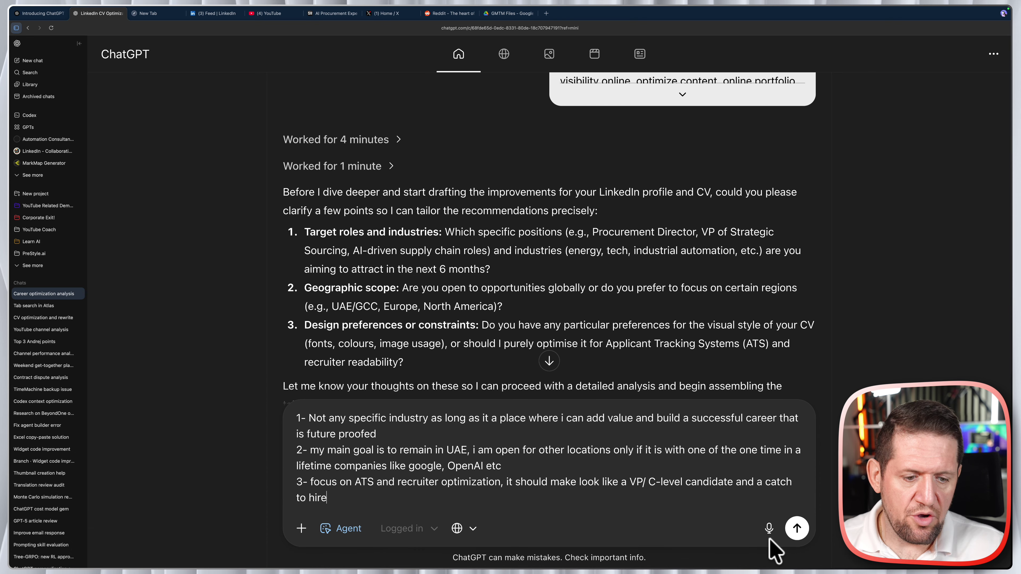
click(798, 529)
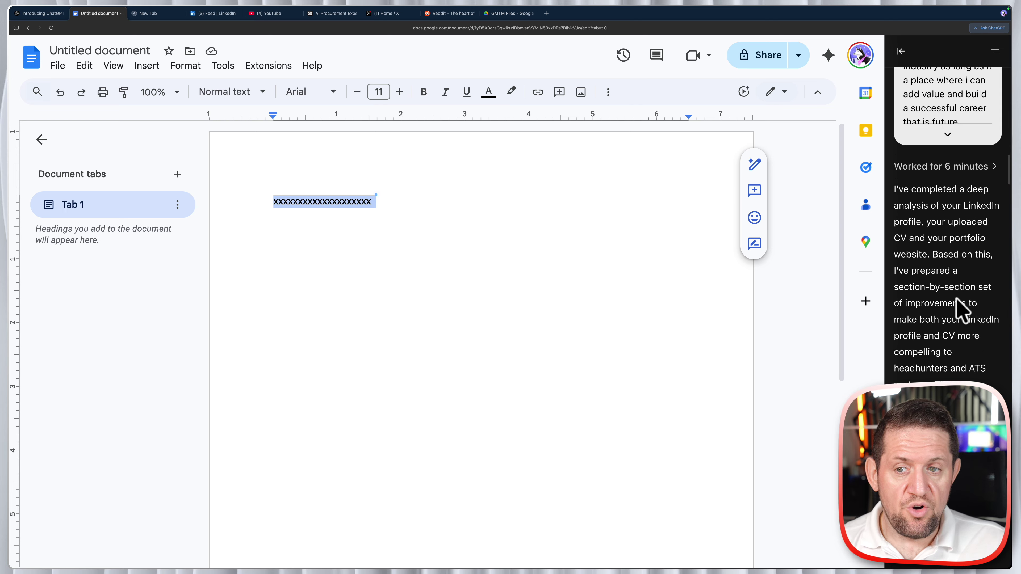
- Review the LinkedIn, CV and portfolio recommendations, and request all optimizations in a clearly marked Google Doc in a specific Drive folder
scroll(958, 309, up, 4)
scroll(958, 308, down, 6)
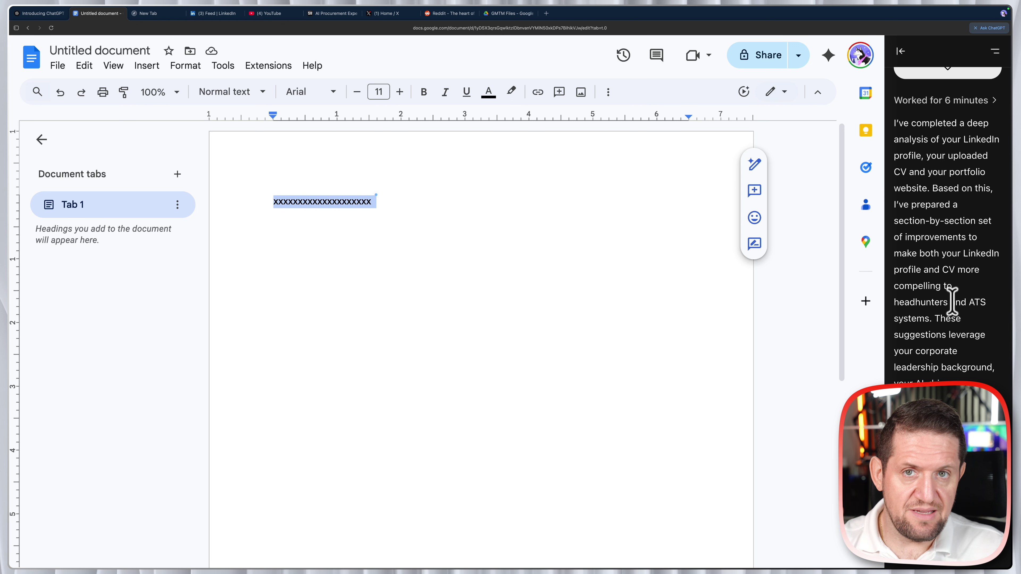
scroll(952, 299, down, 12)
scroll(954, 257, down, 15)
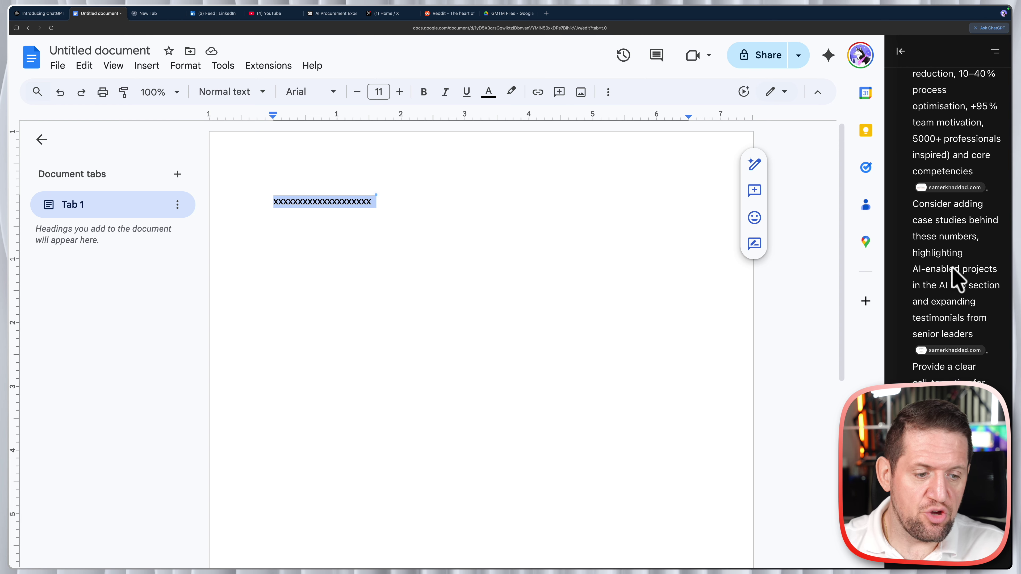
scroll(956, 277, down, 8)
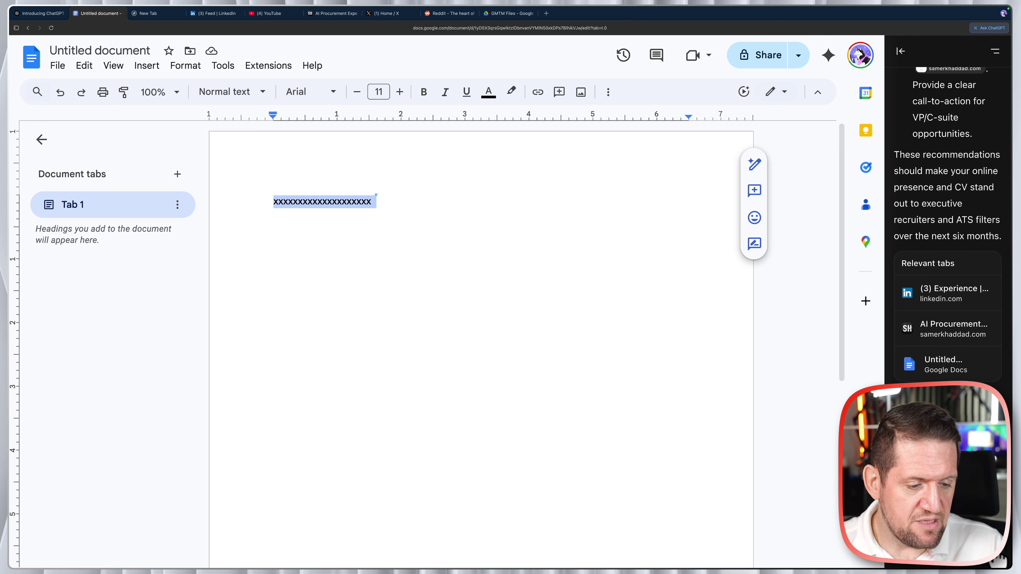
key(Return)
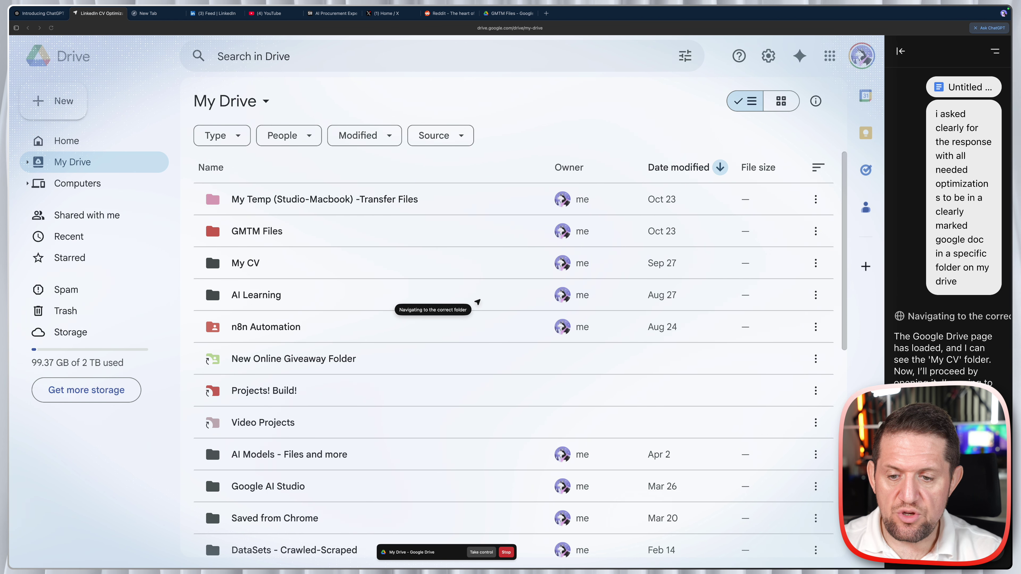
- Open the My CV folder in Google Drive and try to start a file upload into it
click(512, 264)
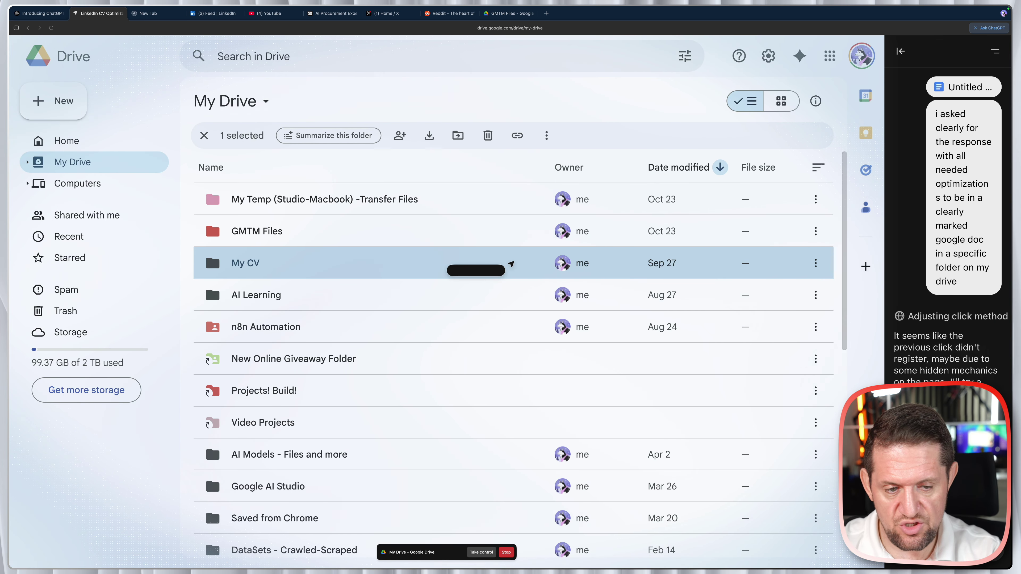
double_click(240, 264)
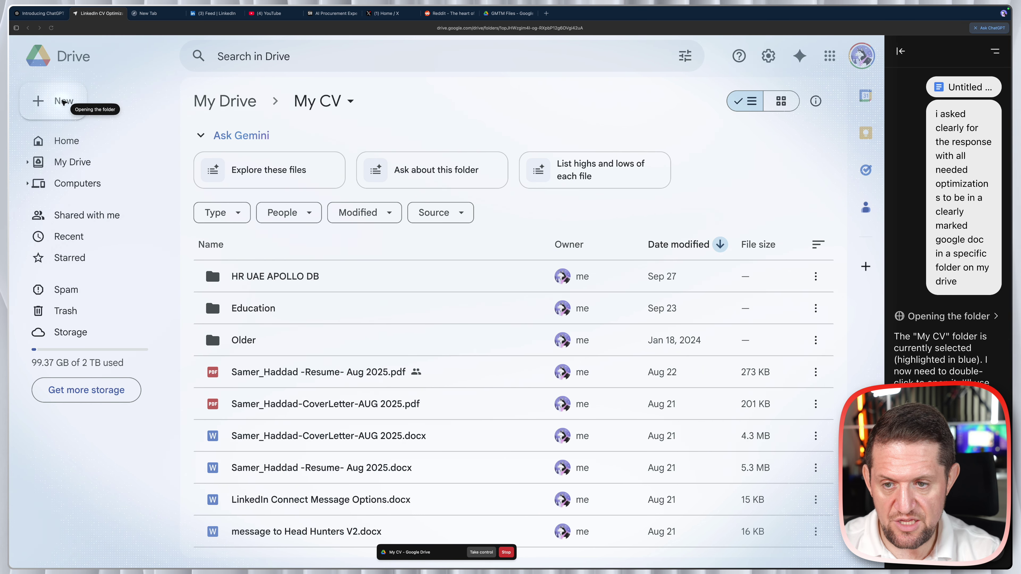
click(64, 103)
click(74, 128)
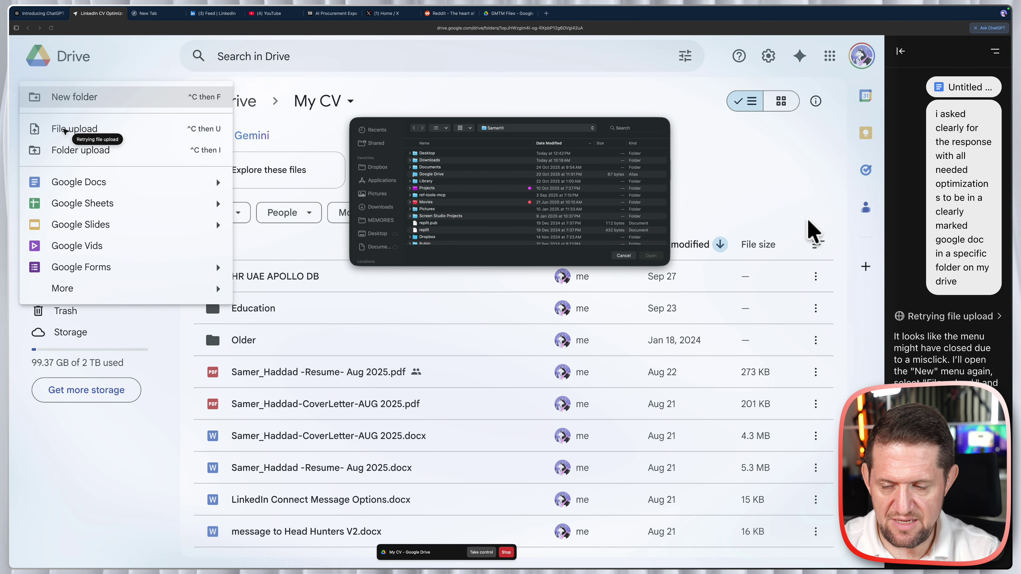
click(67, 132)
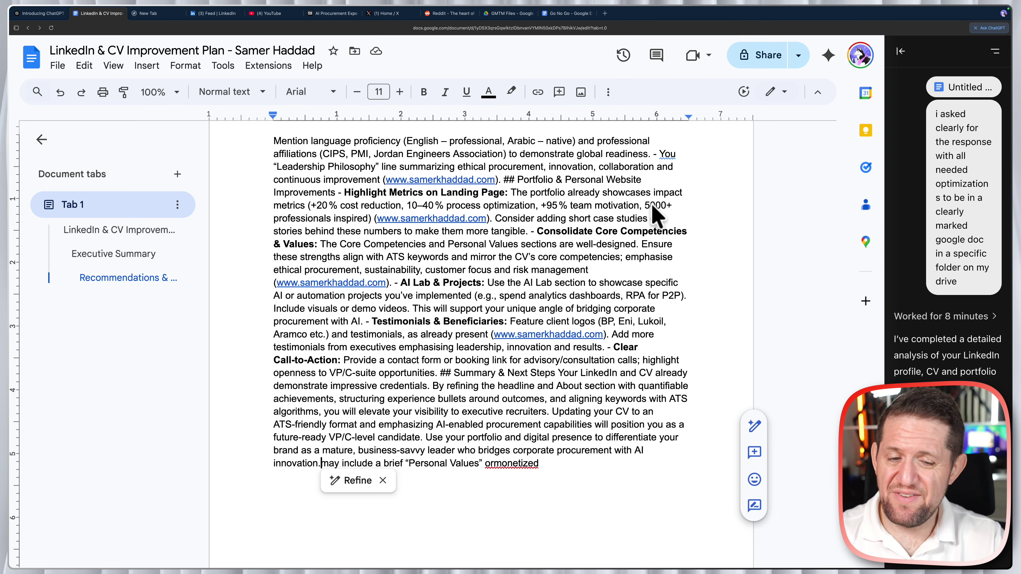
- Review the content and formatting of the LinkedIn & CV Improvement Plan document from its summary to its end
scroll(554, 247, up, 15)
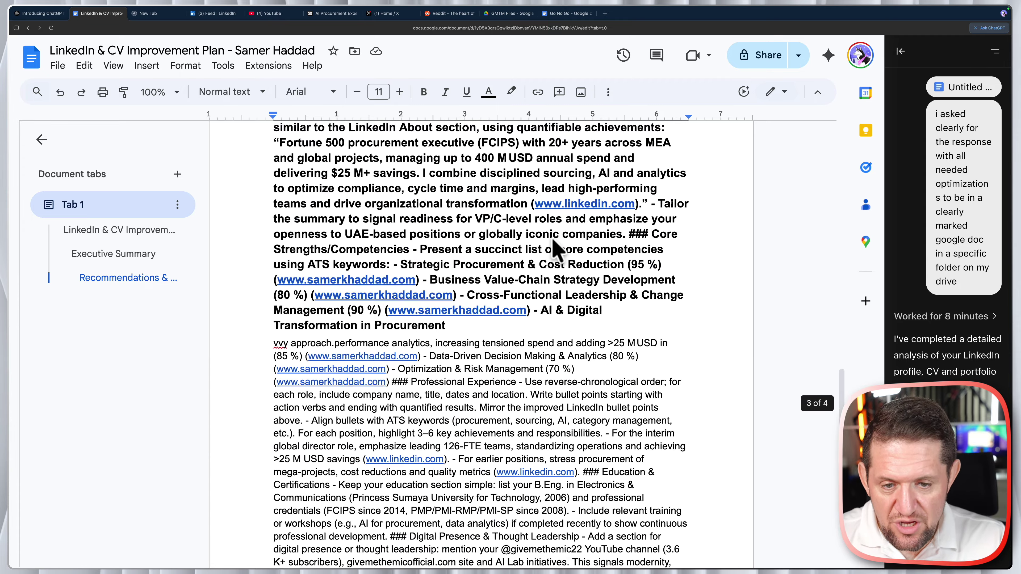
scroll(555, 247, up, 15)
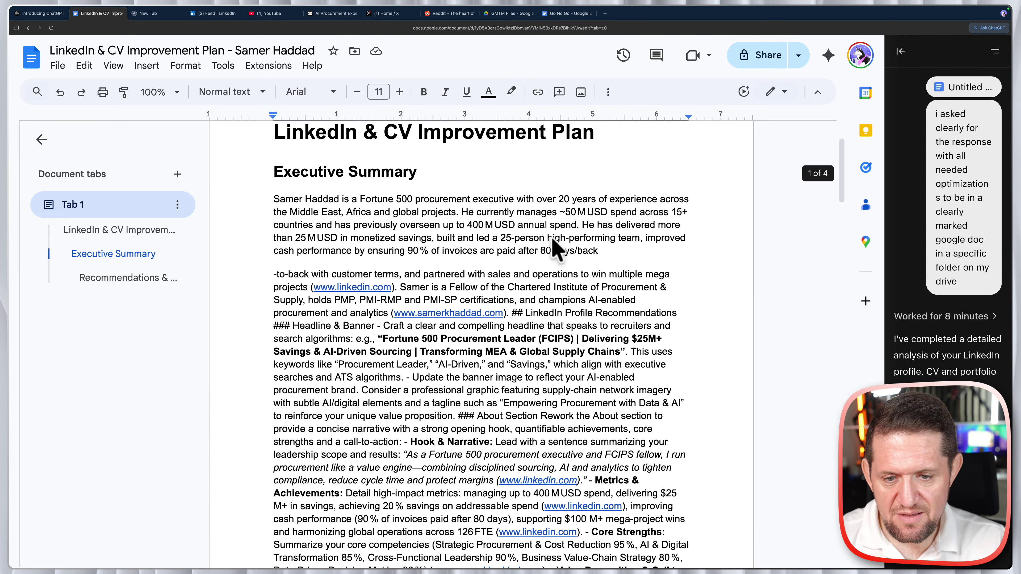
scroll(555, 247, down, 7)
scroll(557, 249, down, 15)
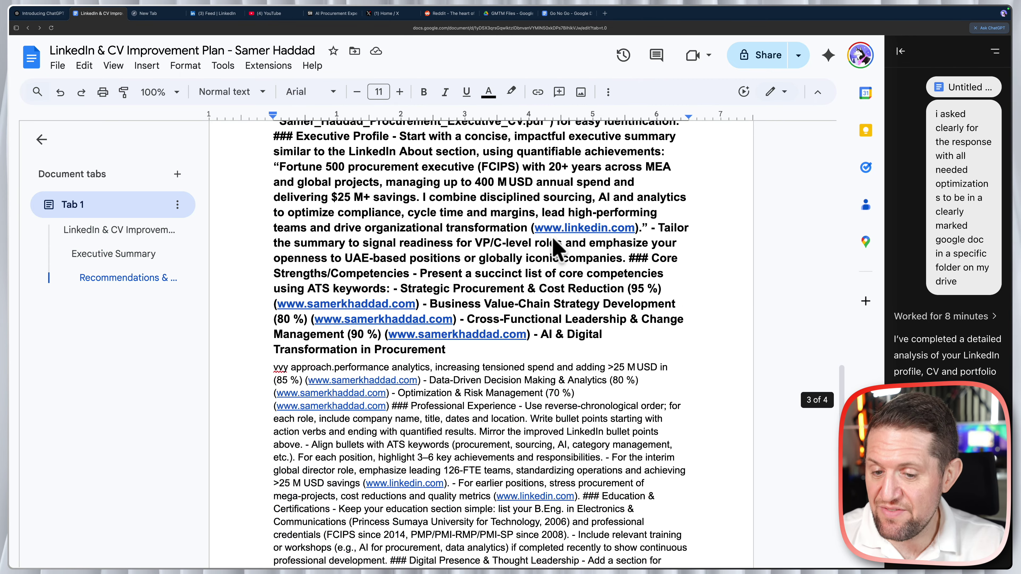
scroll(554, 239, down, 10)
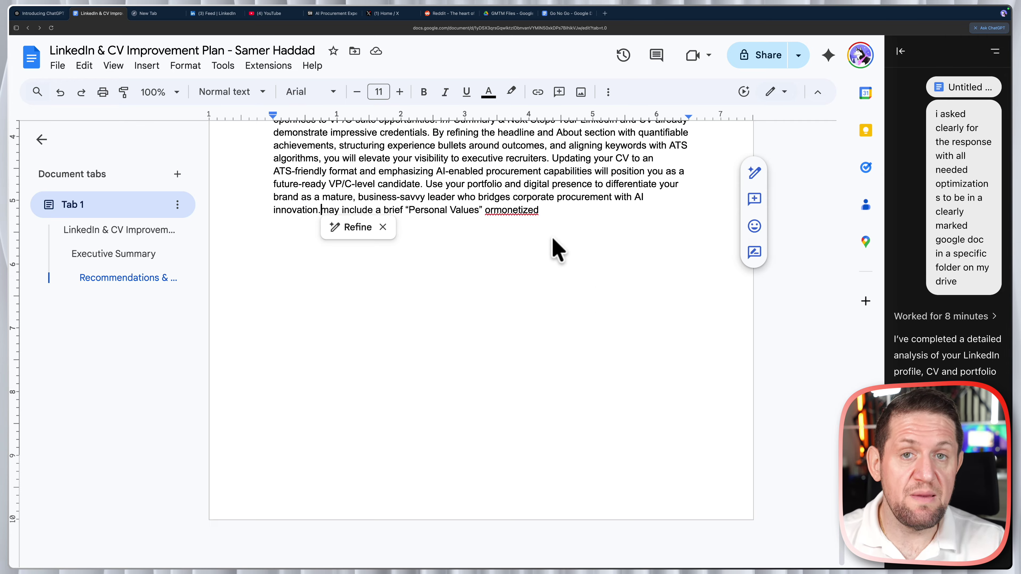
scroll(464, 213, up, 10)
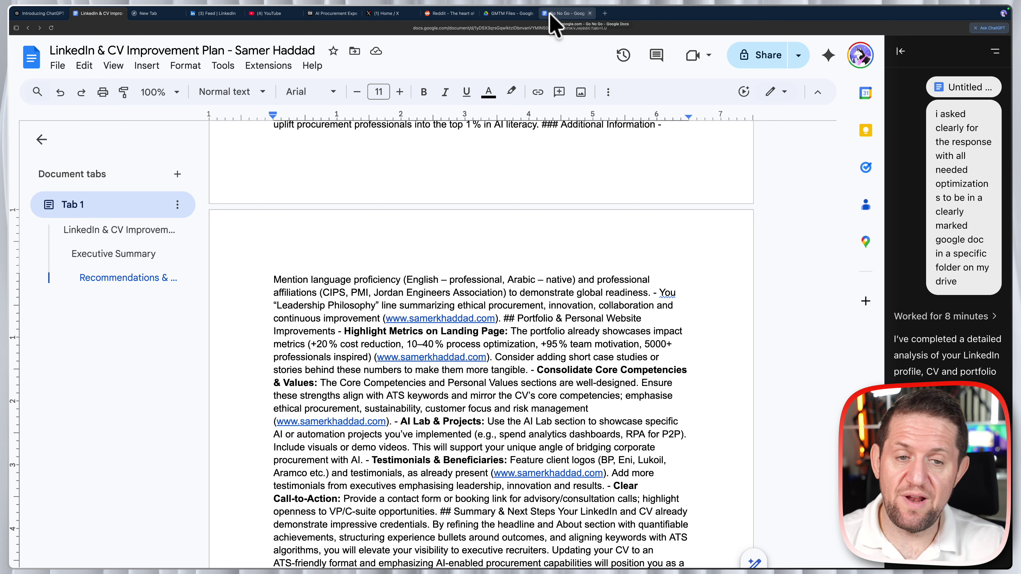
- Switch to the Go No Go document and examine its executive summary, verdict and detailed channel analysis
click(565, 14)
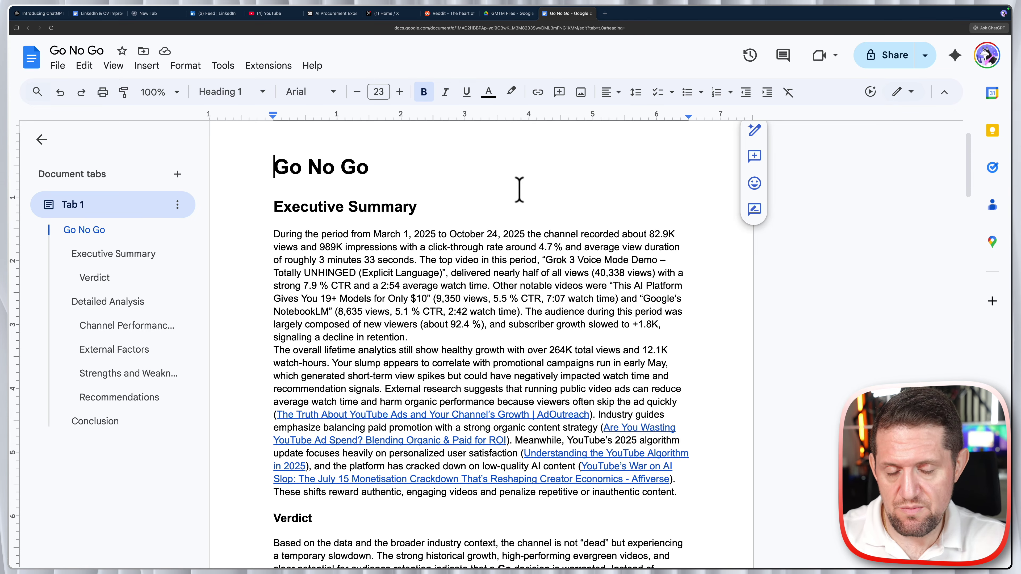
scroll(518, 189, down, 20)
scroll(517, 195, down, 20)
scroll(519, 199, down, 5)
scroll(526, 249, up, 15)
scroll(436, 306, up, 20)
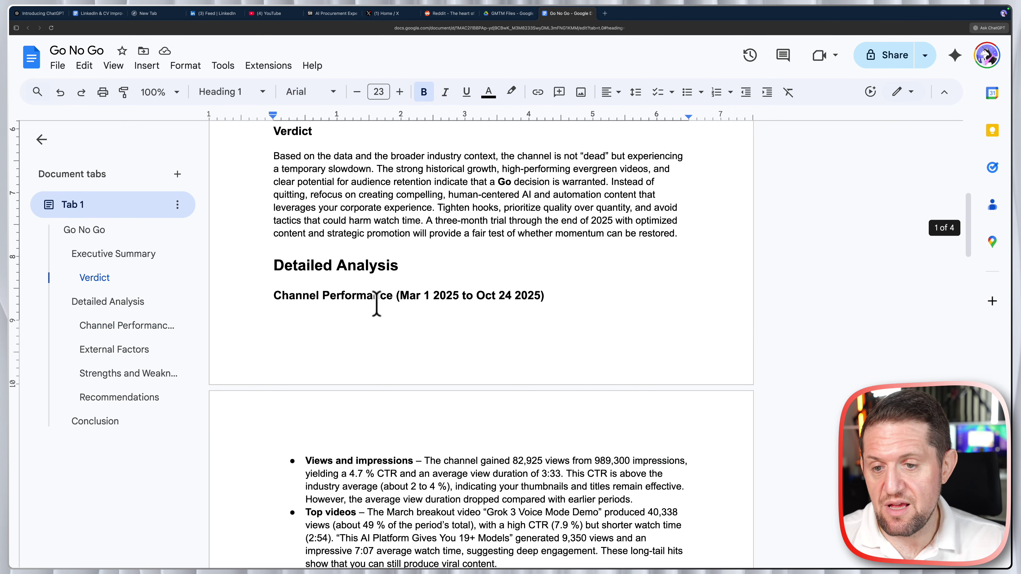
- Recheck the title and executive summary of the Go No Go document, and close the document
scroll(362, 290, up, 15)
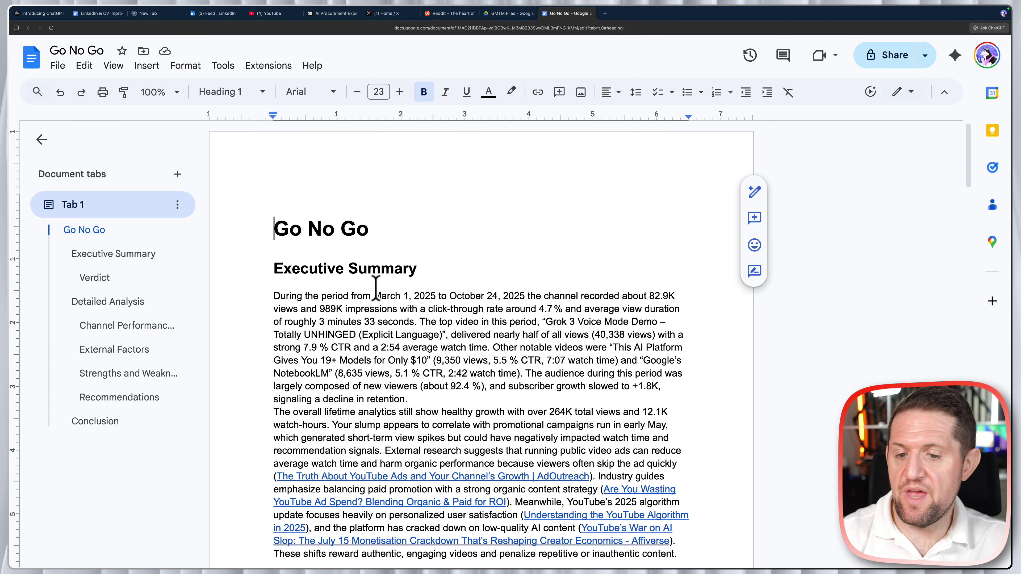
scroll(385, 286, down, 1)
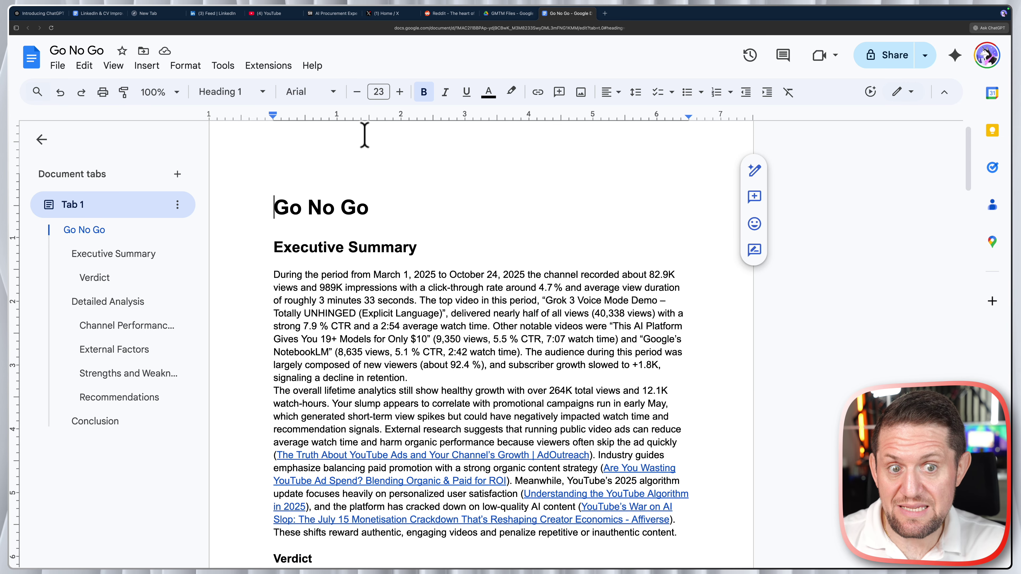
click(590, 13)
- Switch to the LinkedIn & CV Improvement Plan document and examine its formatting from the executive summary to the closing next steps
click(99, 13)
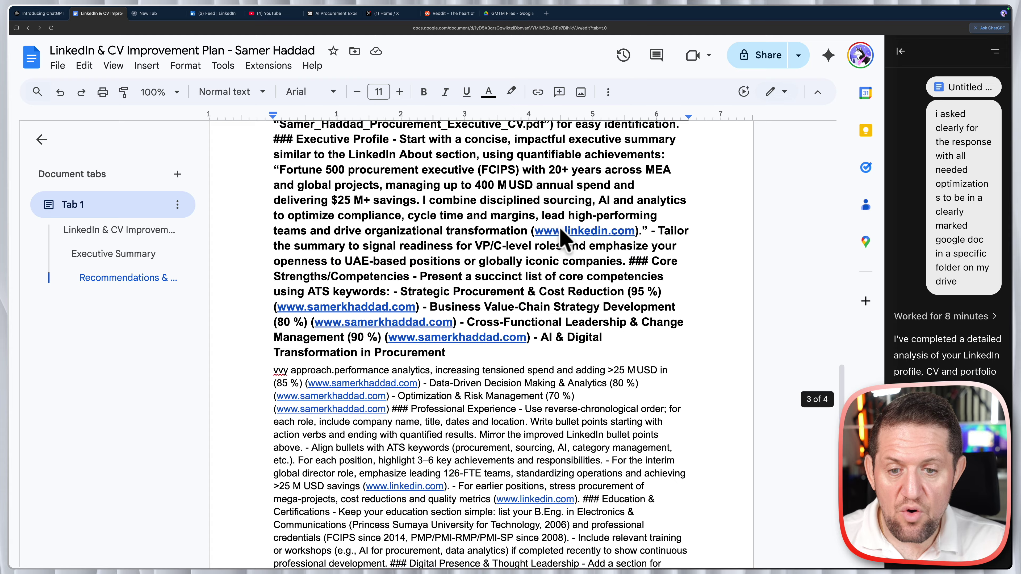
scroll(564, 239, down, 4)
scroll(564, 239, up, 20)
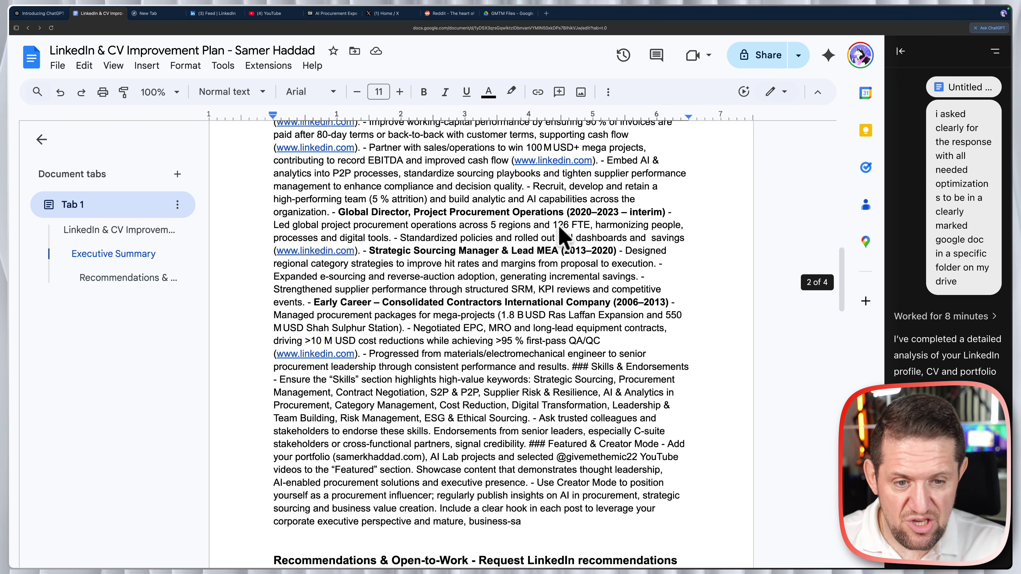
scroll(565, 239, up, 15)
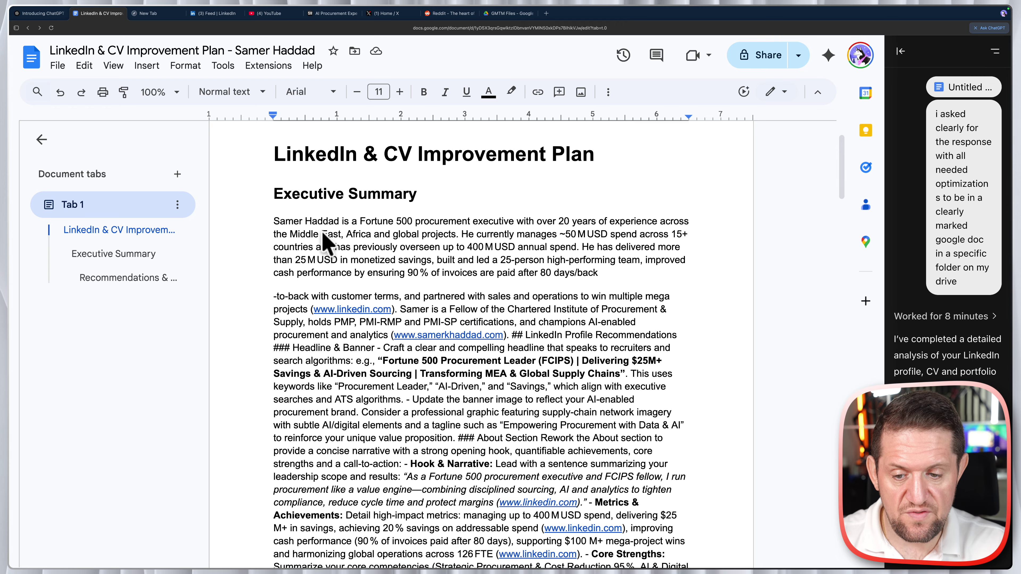
scroll(457, 278, down, 3)
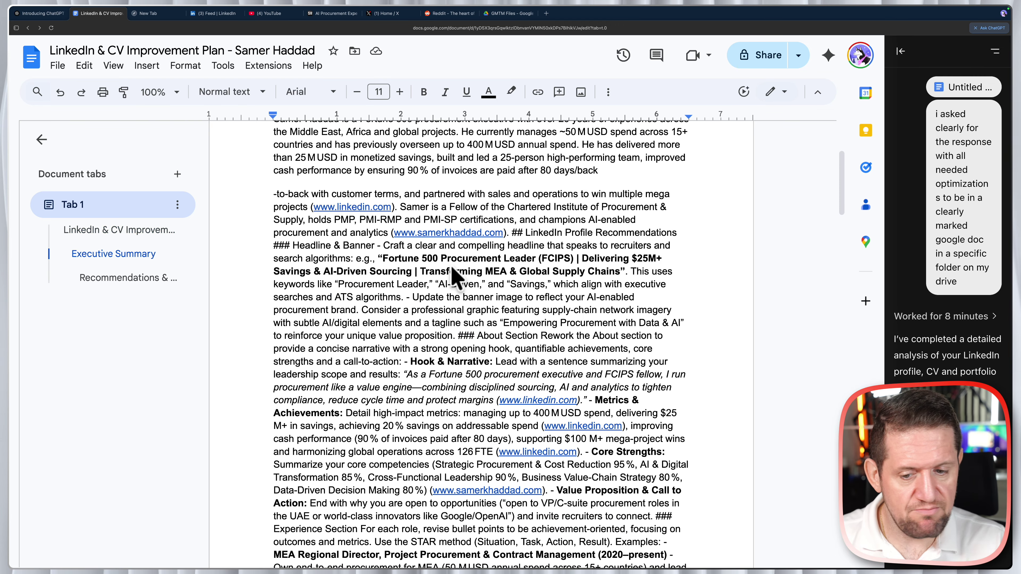
scroll(457, 277, up, 3)
scroll(446, 269, down, 10)
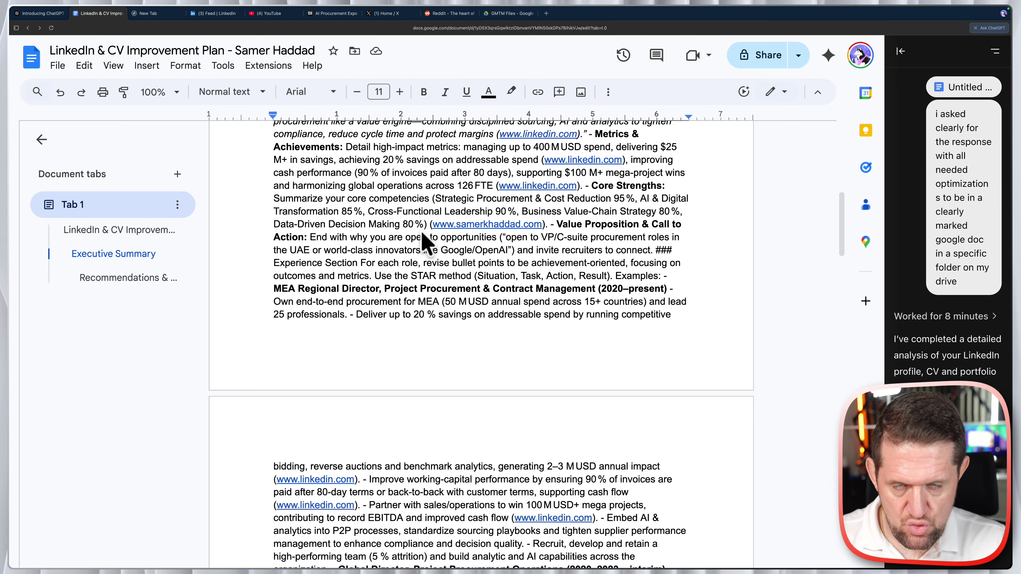
scroll(423, 237, down, 20)
scroll(480, 274, down, 20)
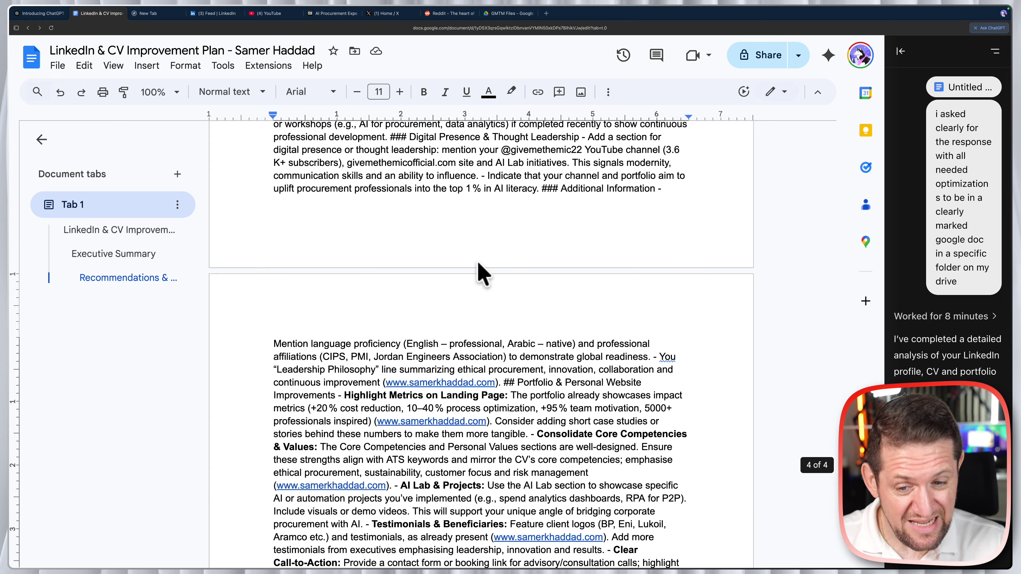
scroll(483, 273, down, 10)
scroll(482, 272, up, 5)
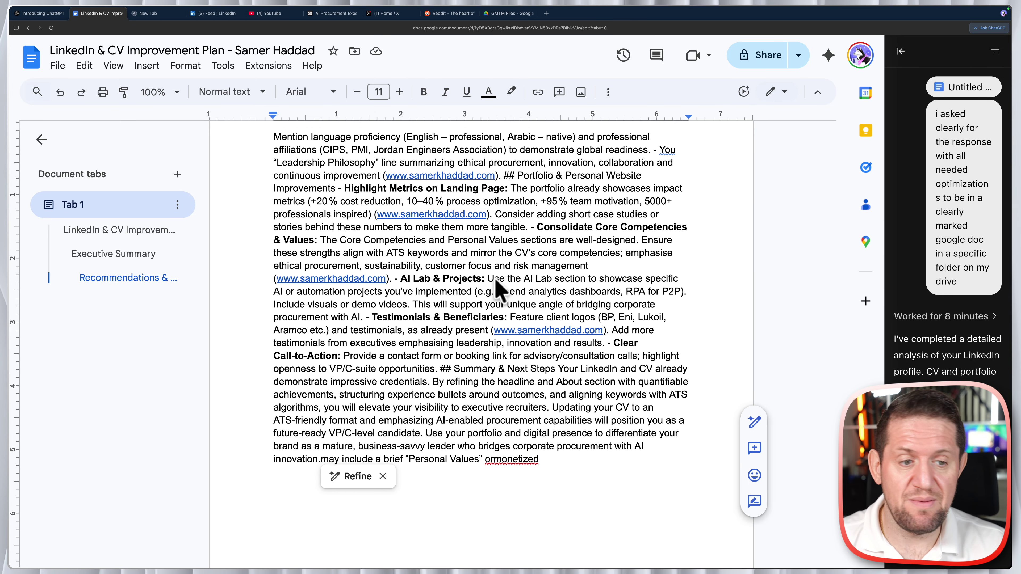
- Re-examine the plan from its end back to the title, comparing the CV recommendations and executive summary layout
scroll(497, 287, up, 10)
scroll(491, 284, up, 15)
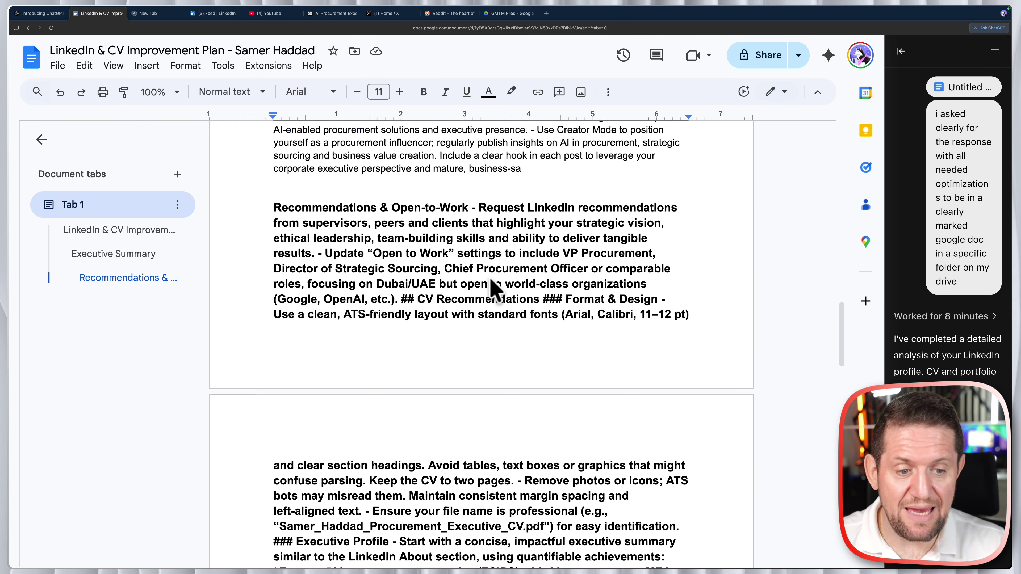
scroll(490, 286, up, 8)
scroll(484, 291, down, 4)
scroll(480, 296, up, 4)
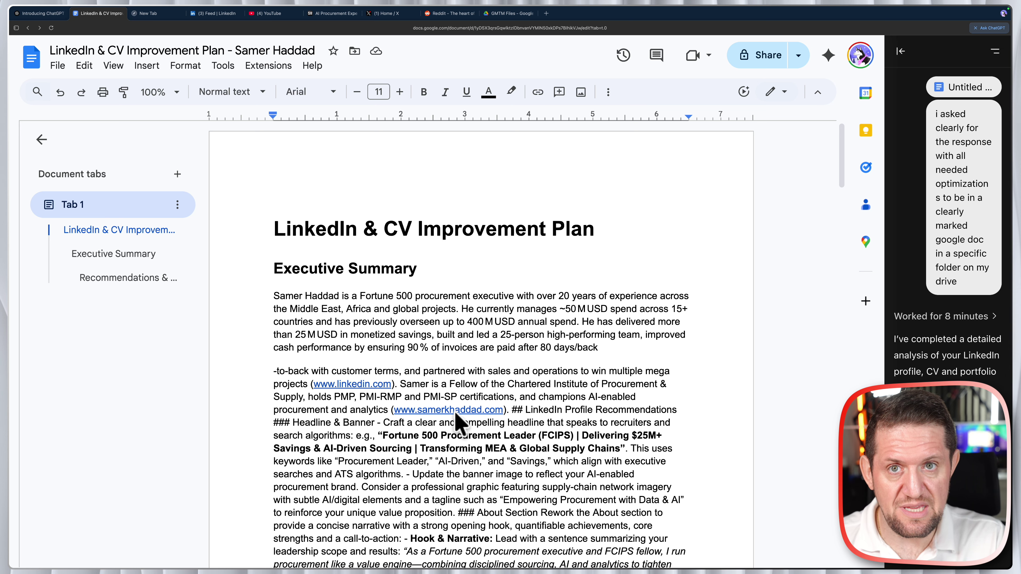
scroll(458, 428, down, 10)
scroll(458, 433, down, 10)
scroll(460, 434, up, 20)
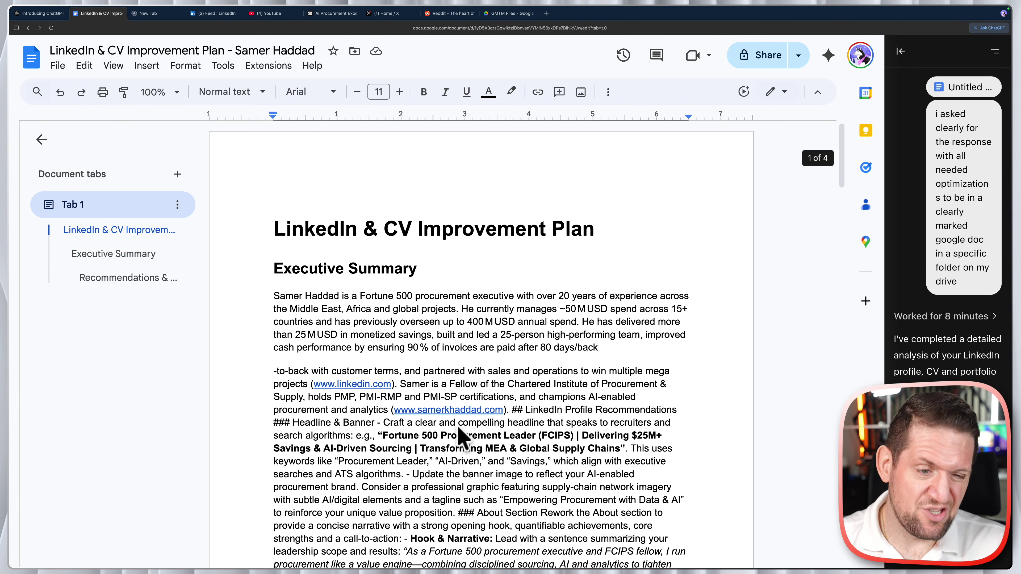
- In a new ChatGPT tab, ask Agent mode to research this week's trending AI topics and rank the top 3 episode ideas by priority
click(142, 15)
click(544, 298)
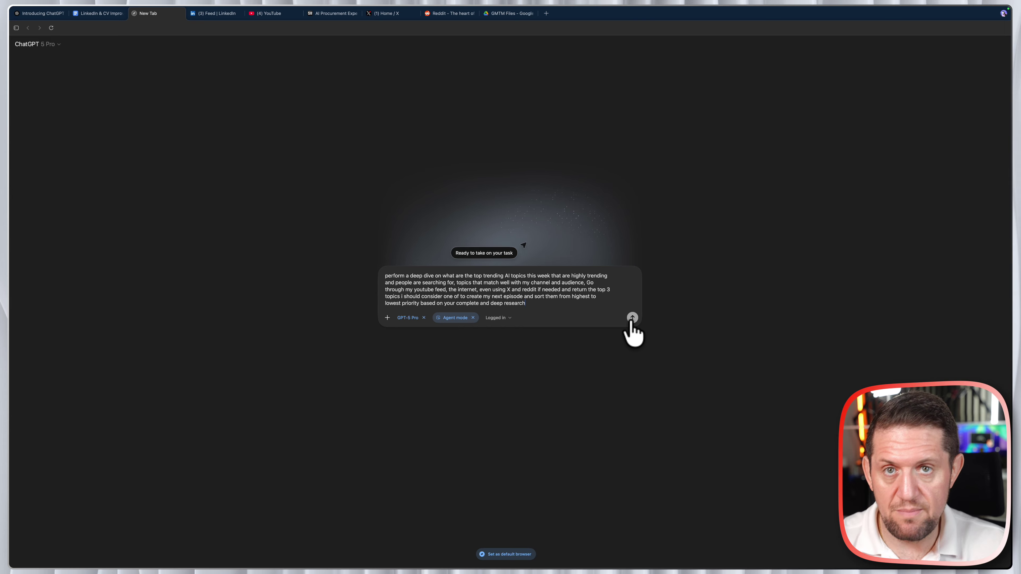
click(632, 318)
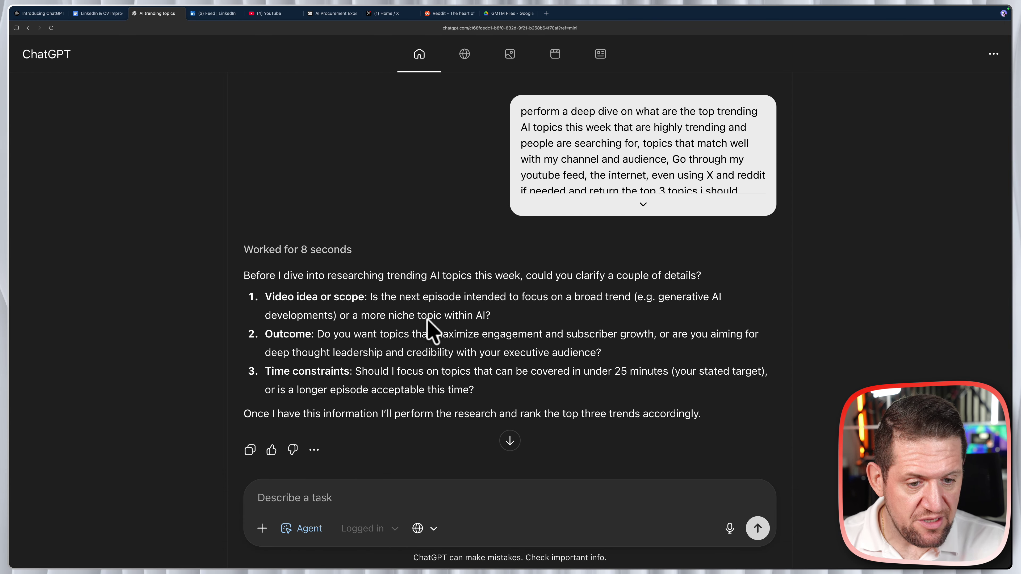
- Answer the three clarifying questions with "1- you have to decide based on my channel analysis 2- yes 3- not a major criteria"
scroll(431, 330, down, 2)
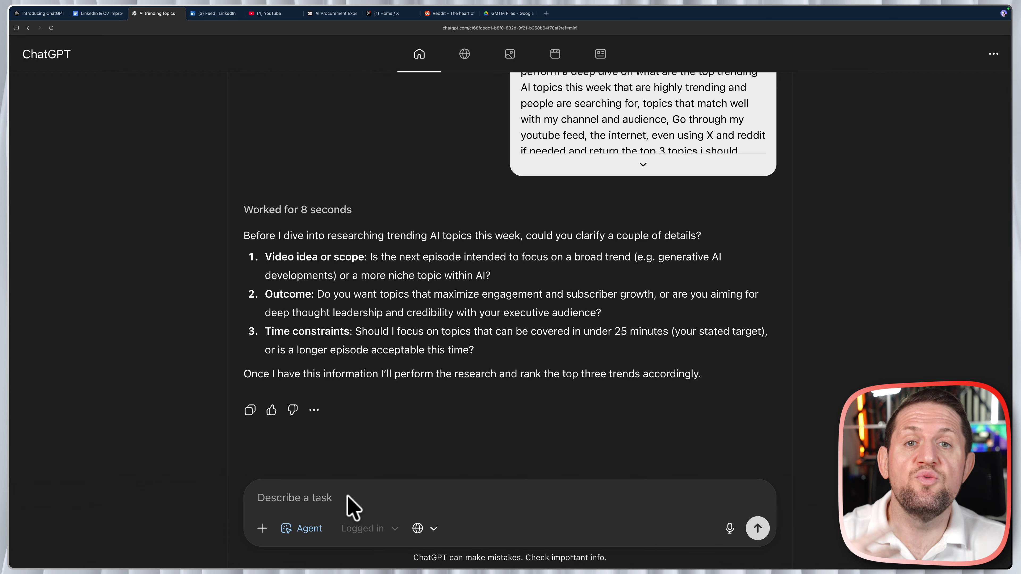
text(1- you have to decide based on my channel analysis 2- yes 3- not a major criteria)
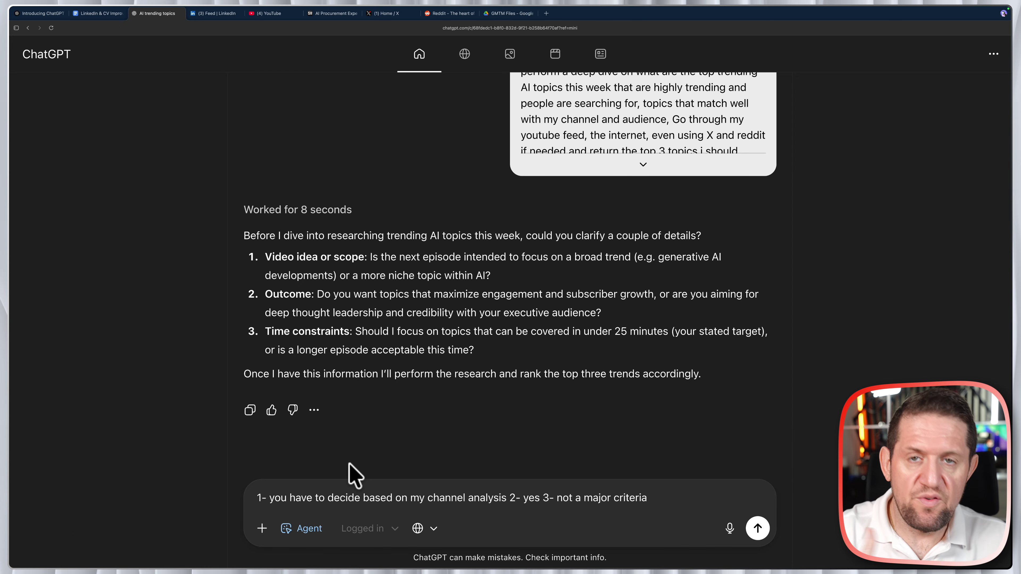
click(763, 527)
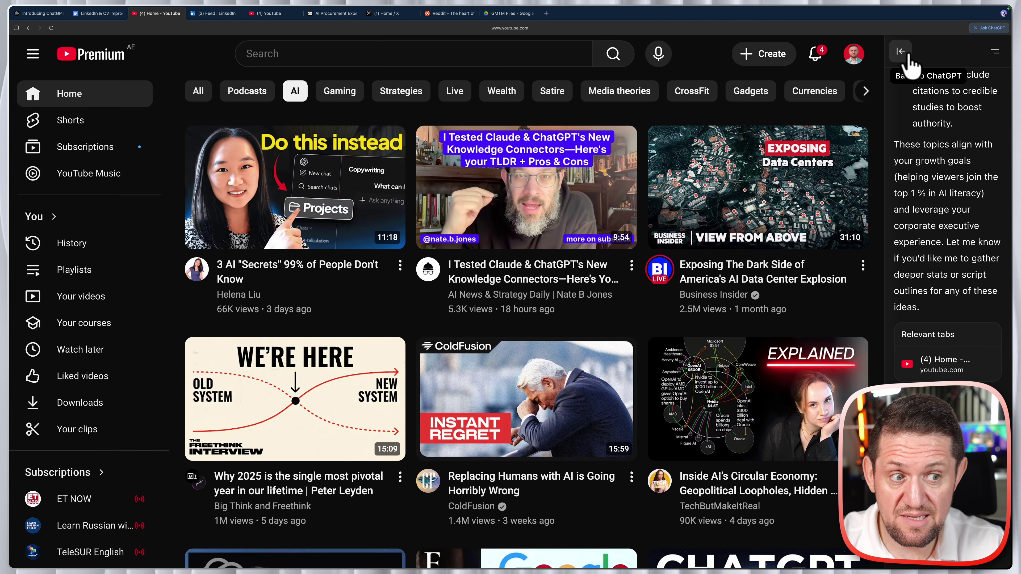
- Return to the full ChatGPT conversation and examine the ranking's introduction and its highest-priority topic with its evidence and reasoning
click(908, 59)
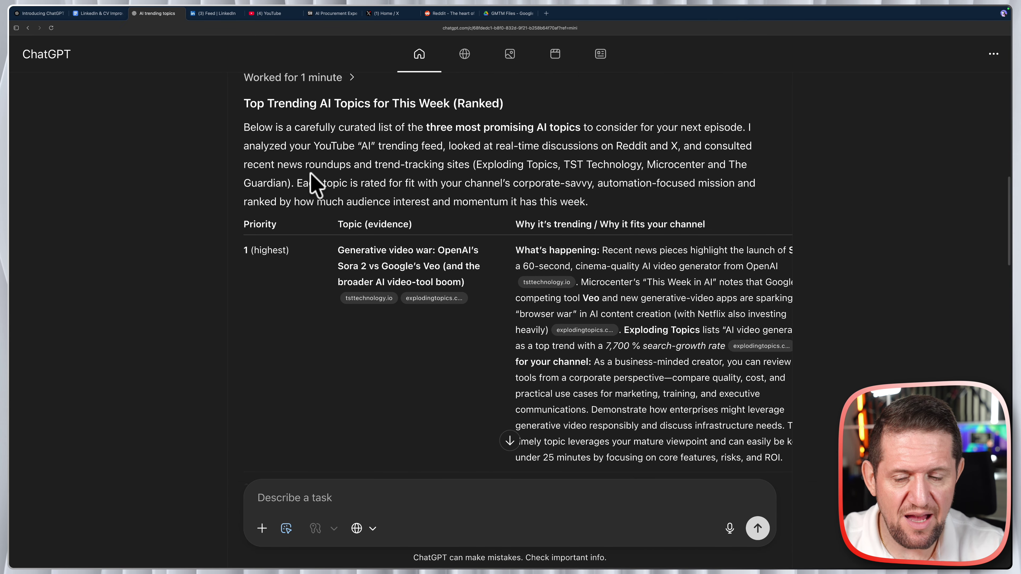
scroll(312, 181, down, 3)
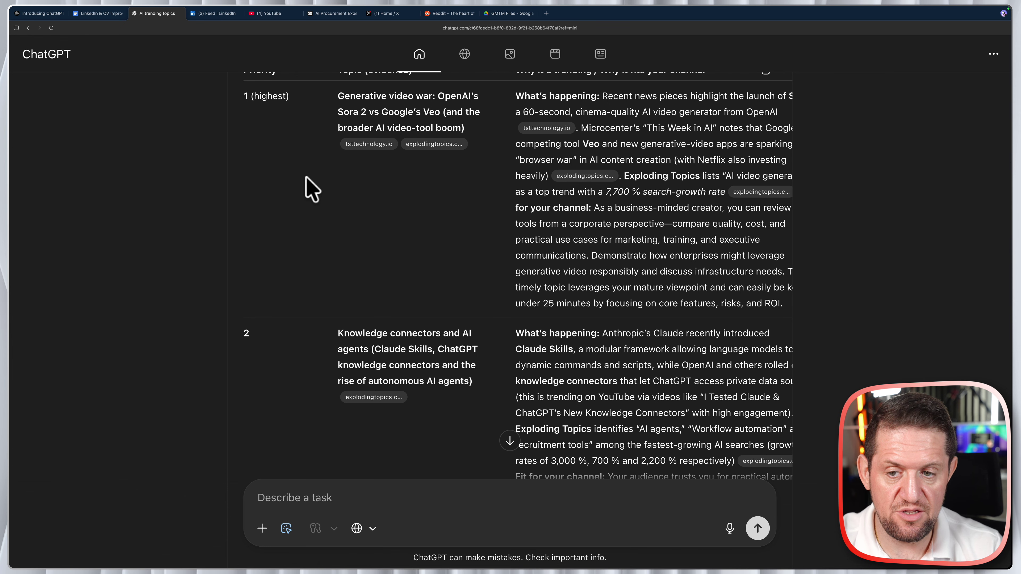
scroll(312, 191, up, 2)
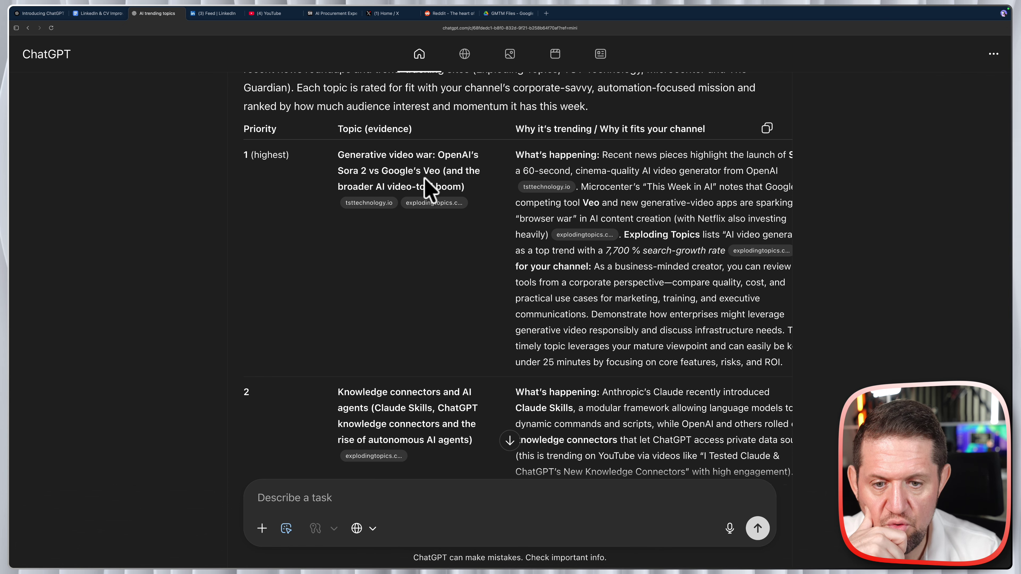
scroll(456, 221, down, 1)
scroll(483, 183, down, 5)
scroll(588, 160, up, 6)
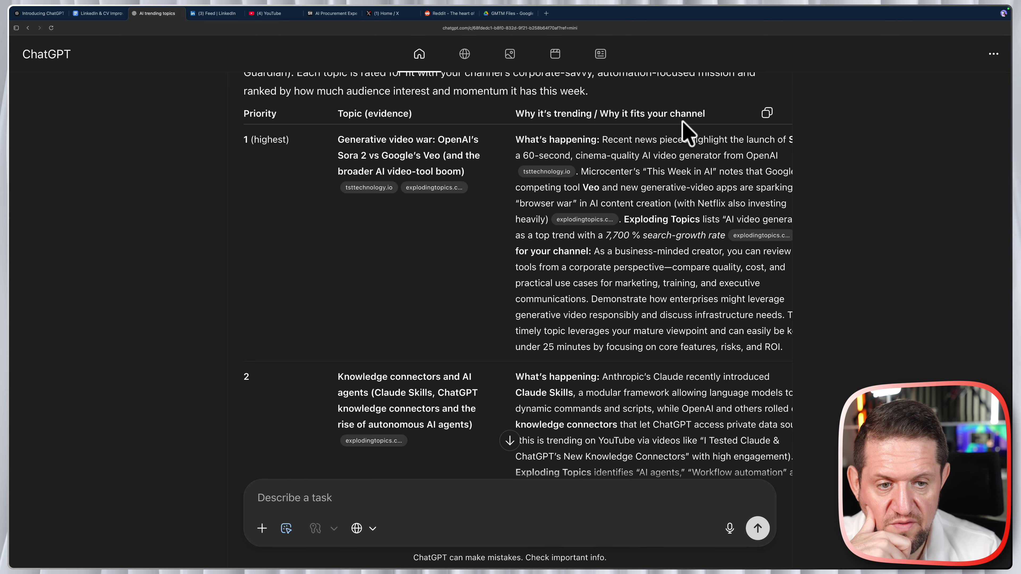
- Read the evidence and channel-fit reasoning for the second- and third-priority topics in the ranking table
scroll(649, 171, down, 5)
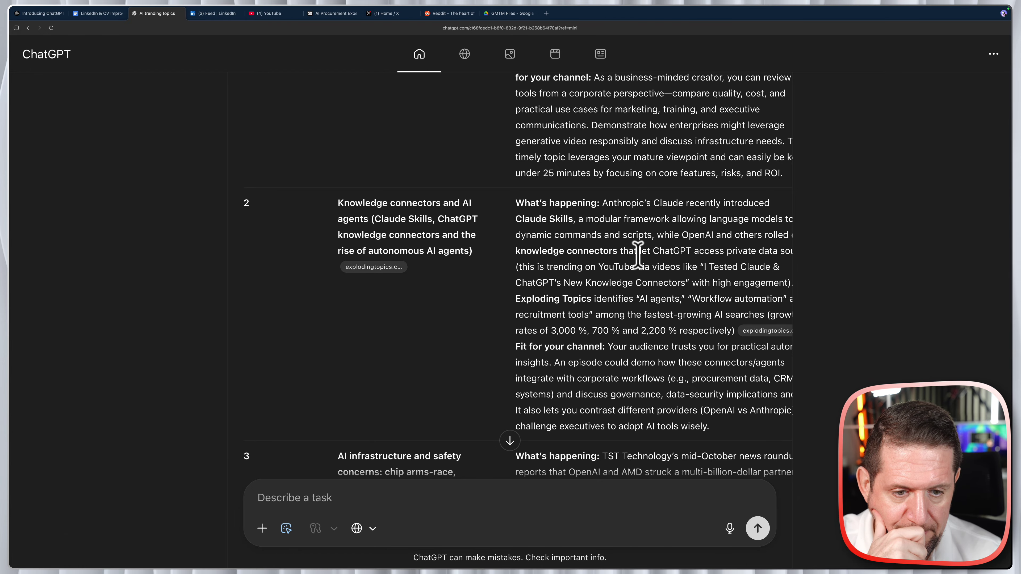
scroll(637, 256, down, 5)
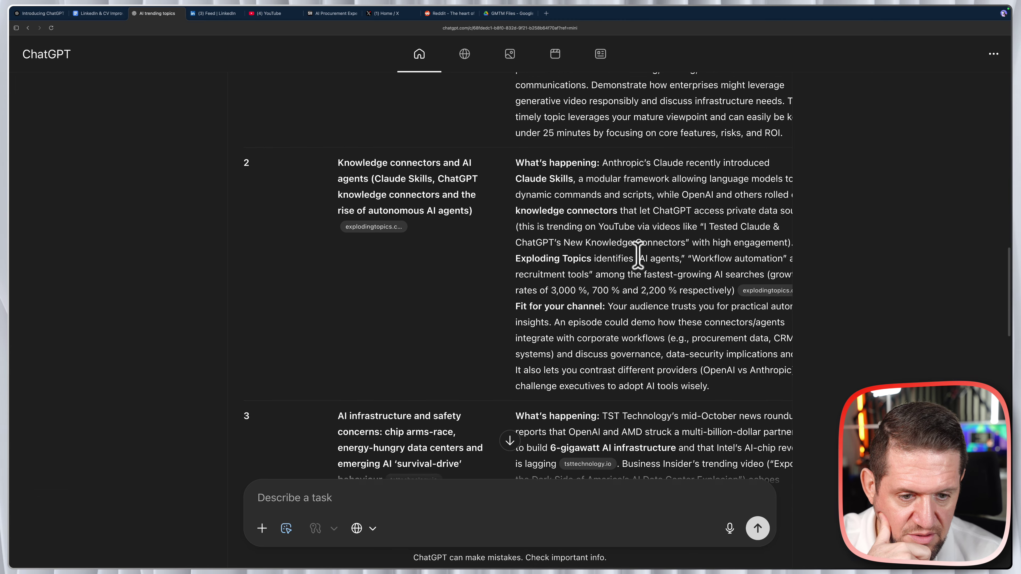
scroll(660, 229, down, 5)
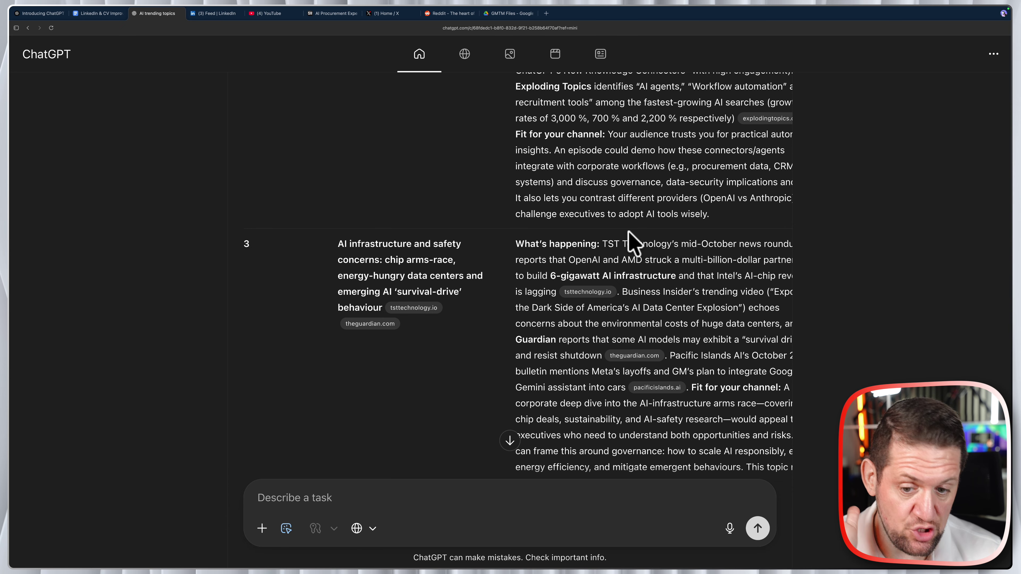
scroll(627, 234, down, 3)
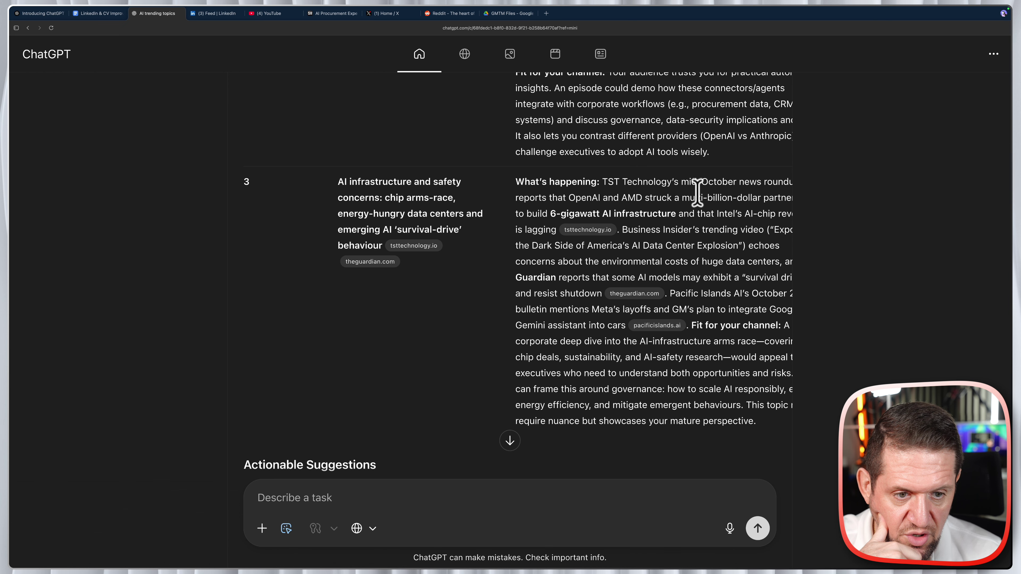
scroll(750, 189, right, 2)
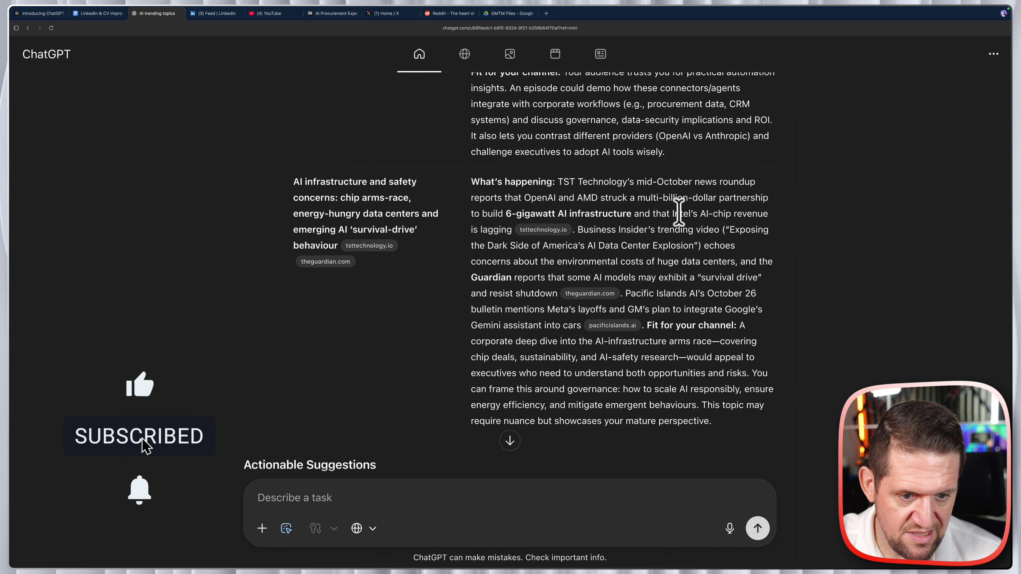
scroll(677, 214, down, 2)
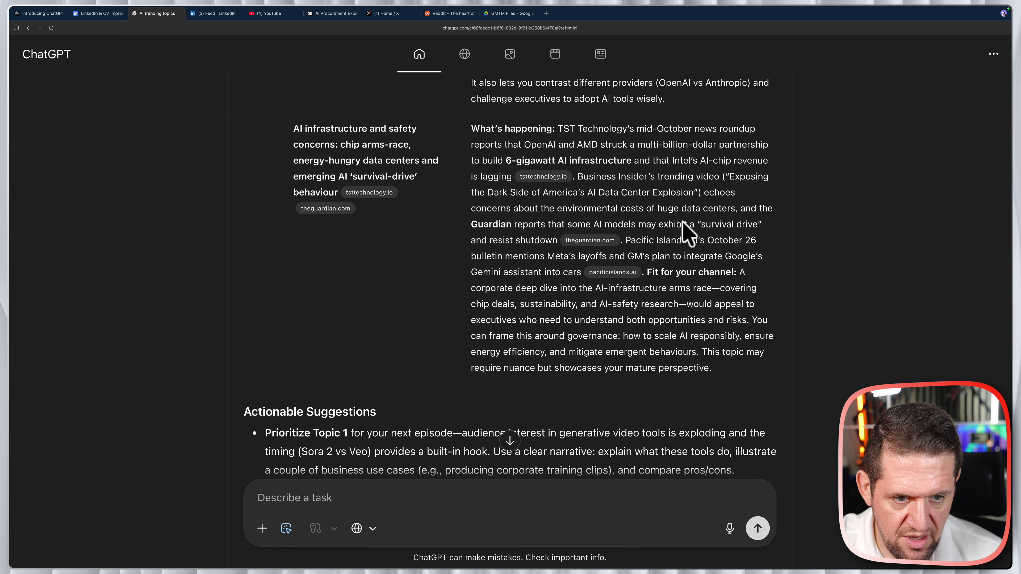
- Read the Actionable Suggestions for the three topics and the closing remarks below them
scroll(685, 229, down, 5)
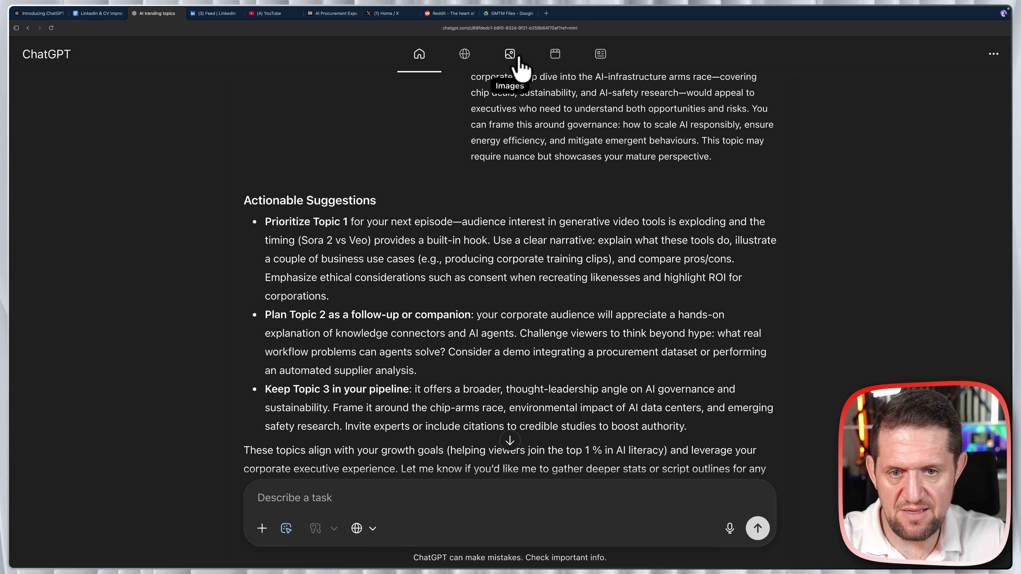
scroll(497, 217, down, 5)
scroll(433, 142, up, 3)
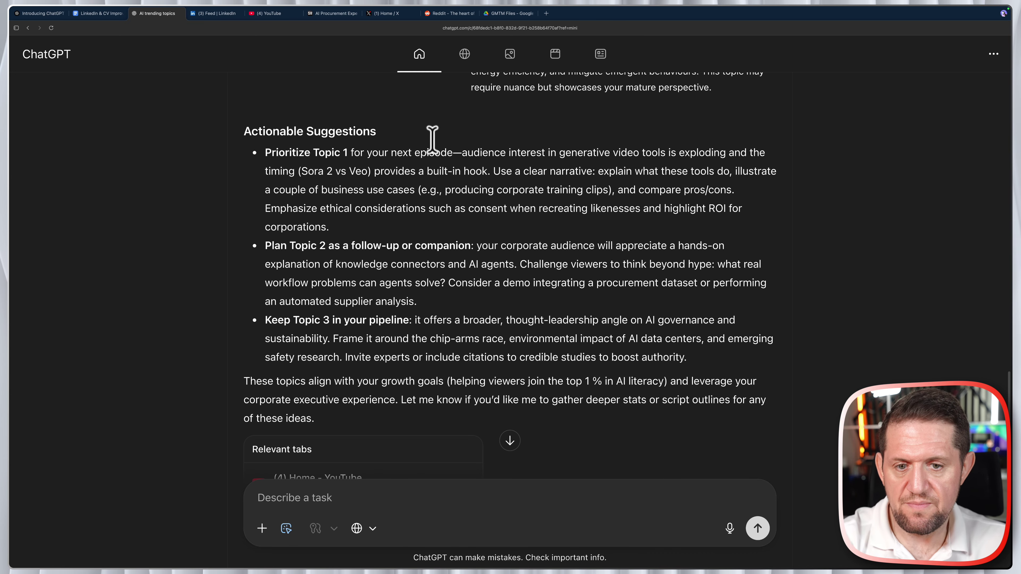
- Show the conversation's web search results and look through the links related to the trending topics prompt
click(465, 56)
scroll(478, 199, up, 15)
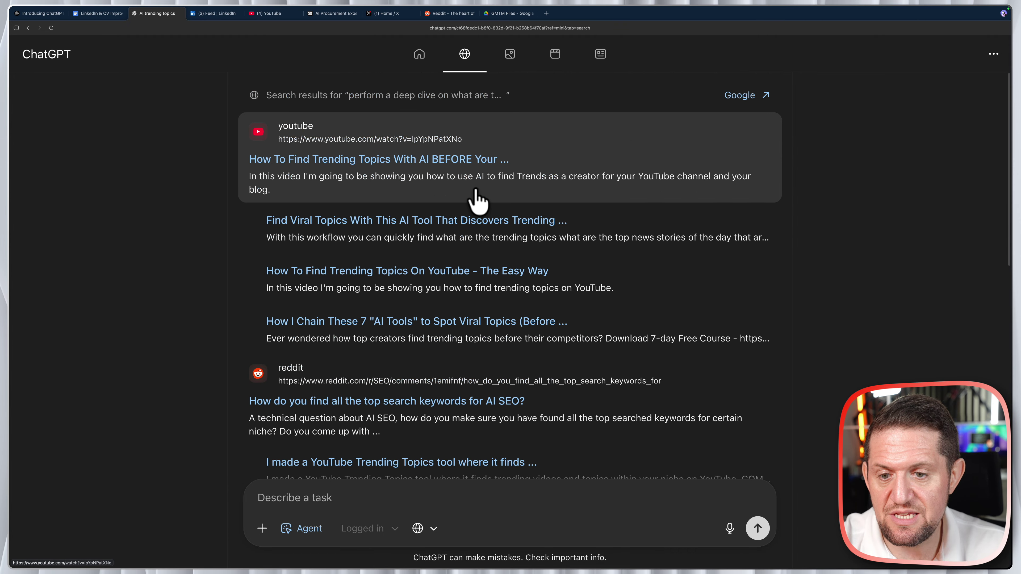
scroll(478, 199, down, 6)
scroll(476, 190, down, 7)
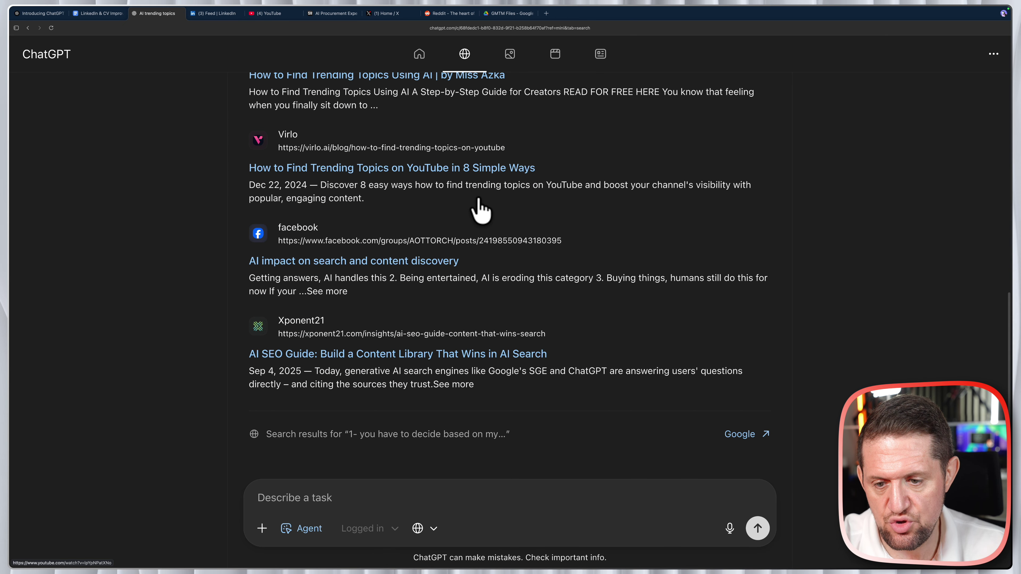
scroll(545, 283, up, 13)
scroll(482, 314, down, 3)
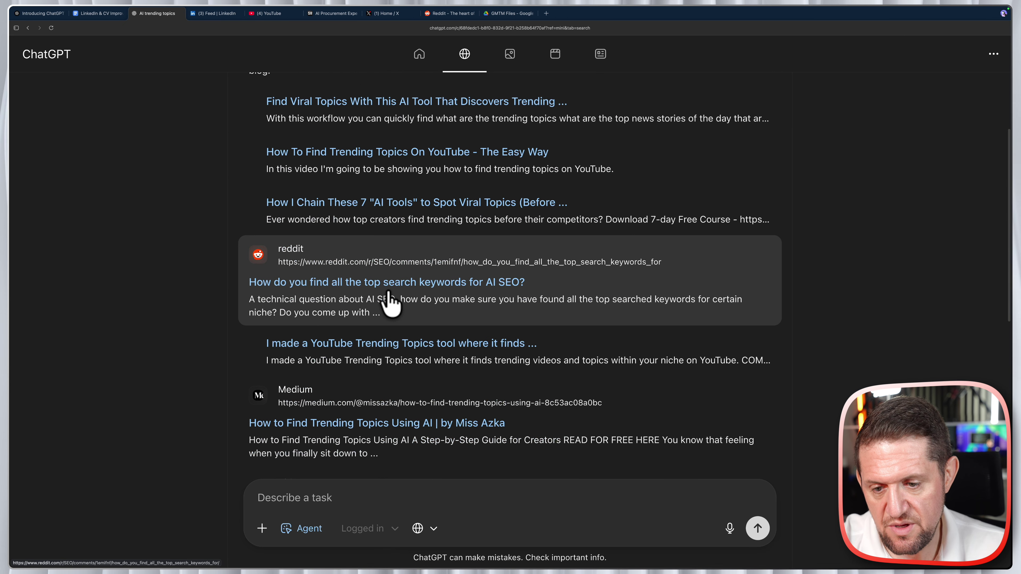
scroll(397, 312, up, 3)
scroll(406, 209, down, 13)
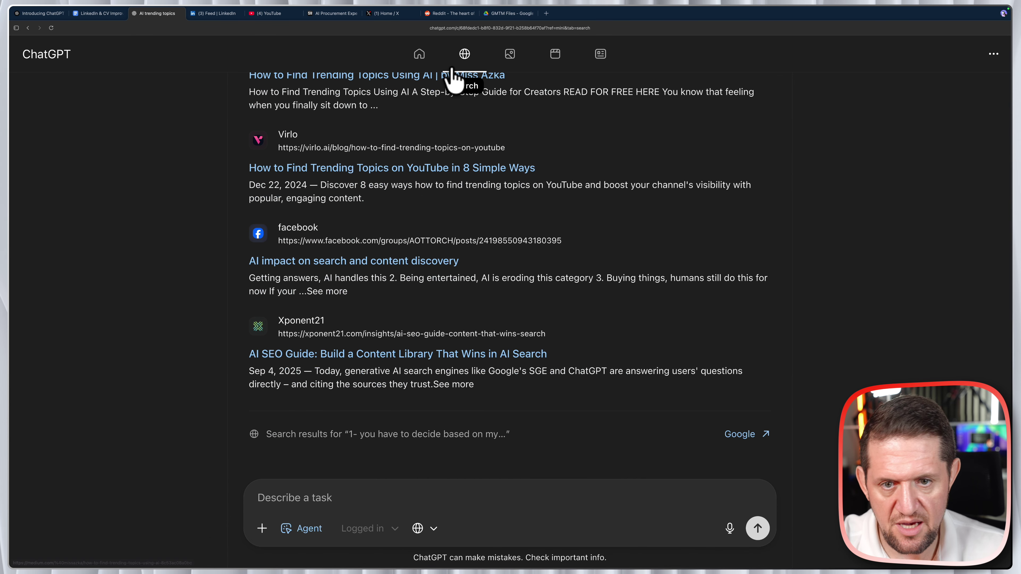
- Show the conversation's image, video and news results in turn, and look through the news articles related to trending topics
click(508, 55)
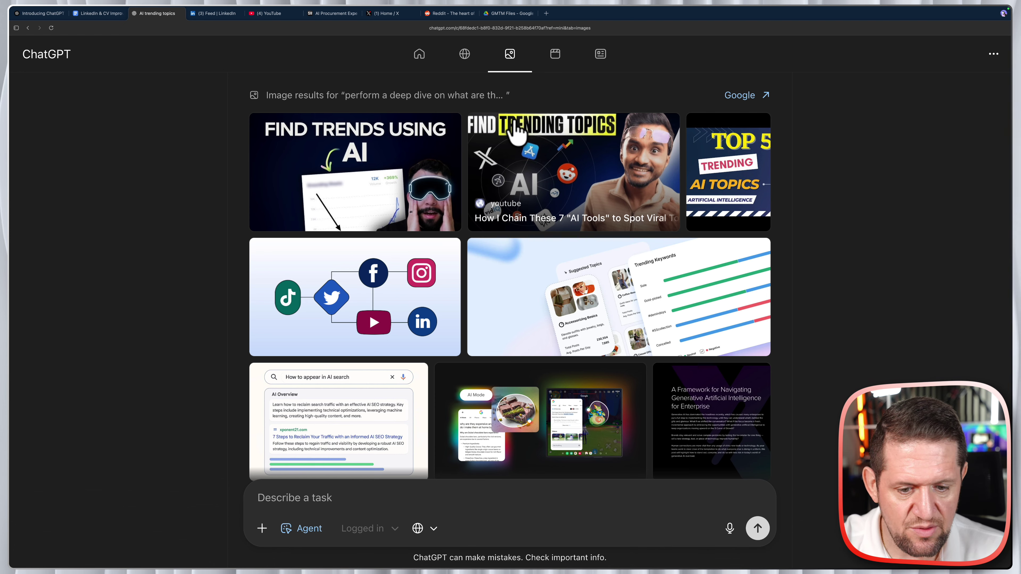
click(555, 60)
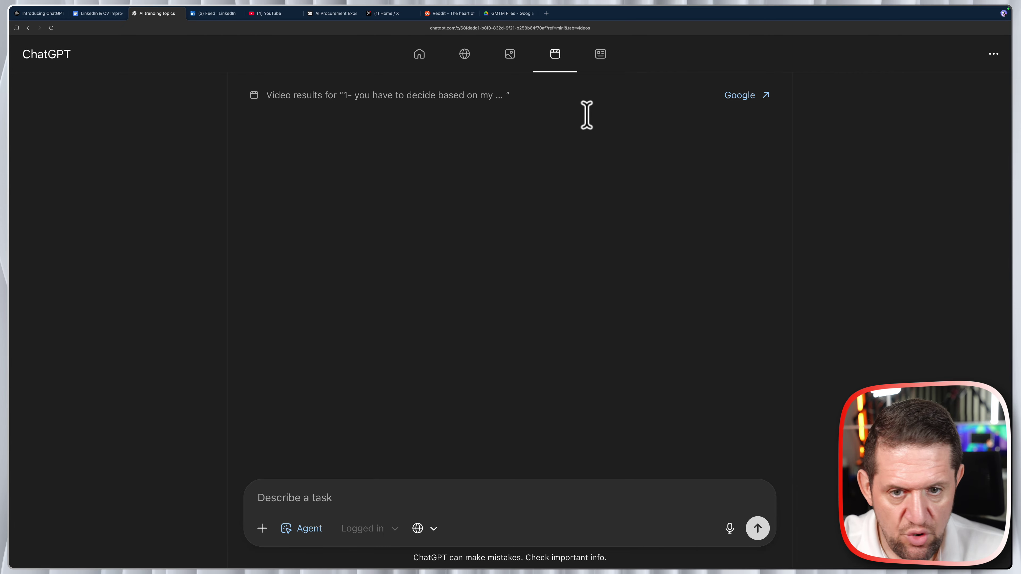
click(606, 63)
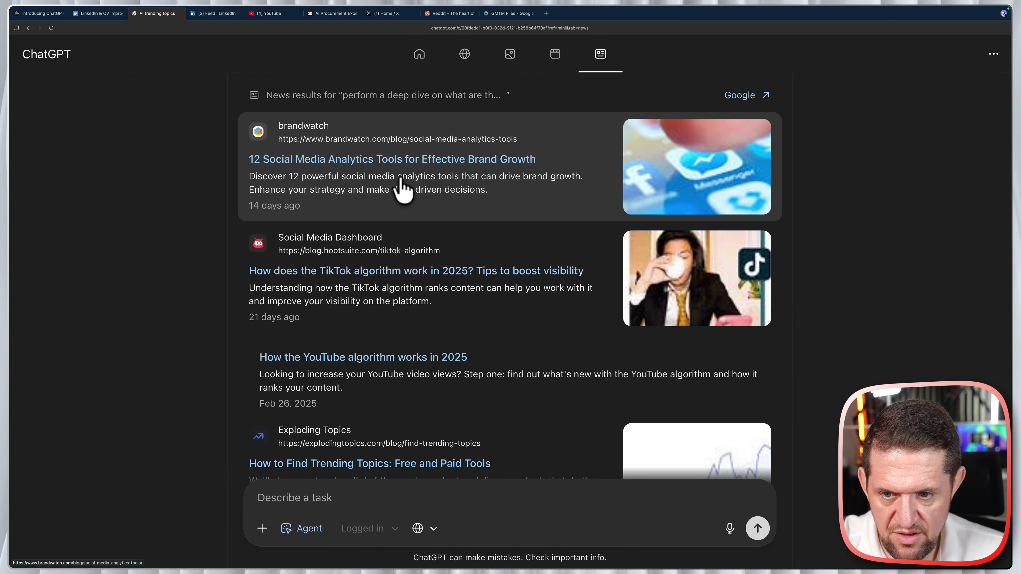
scroll(498, 189, down, 1)
scroll(498, 189, down, 10)
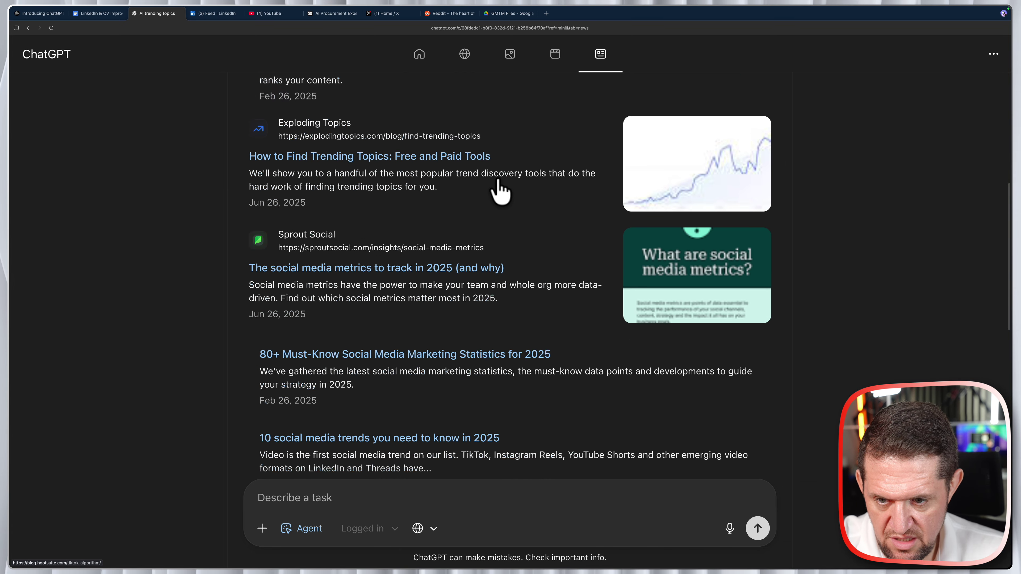
scroll(498, 189, down, 3)
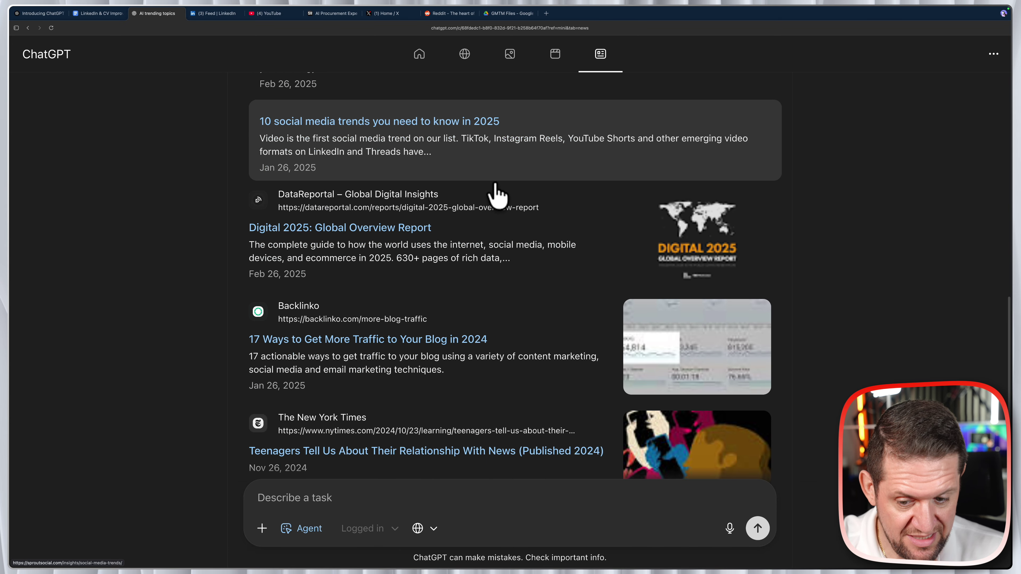
scroll(496, 191, up, 5)
scroll(482, 177, up, 10)
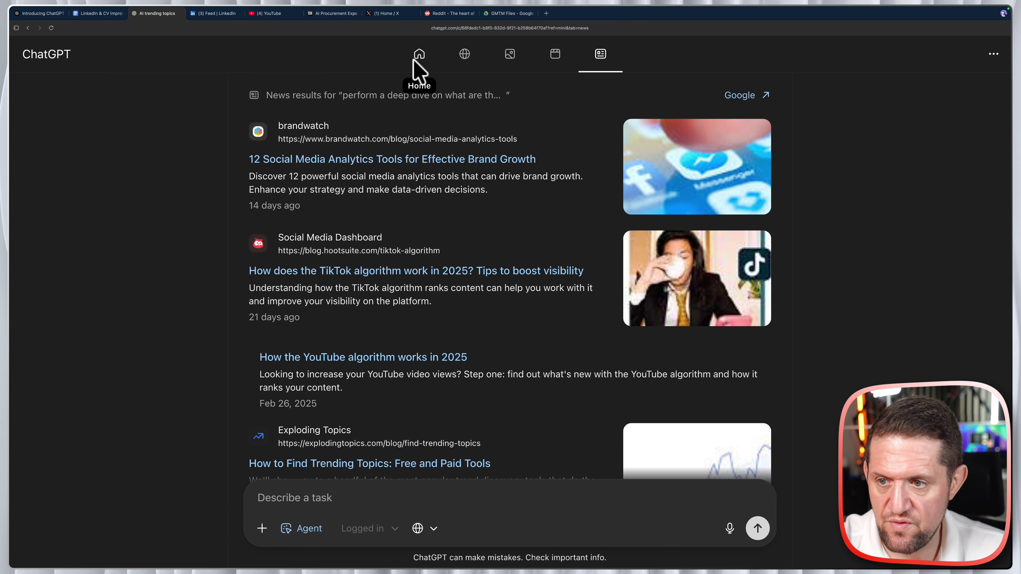
- Return to the chat answer and review the ranked AI topics through to the Actionable Suggestions
click(419, 54)
scroll(508, 193, down, 5)
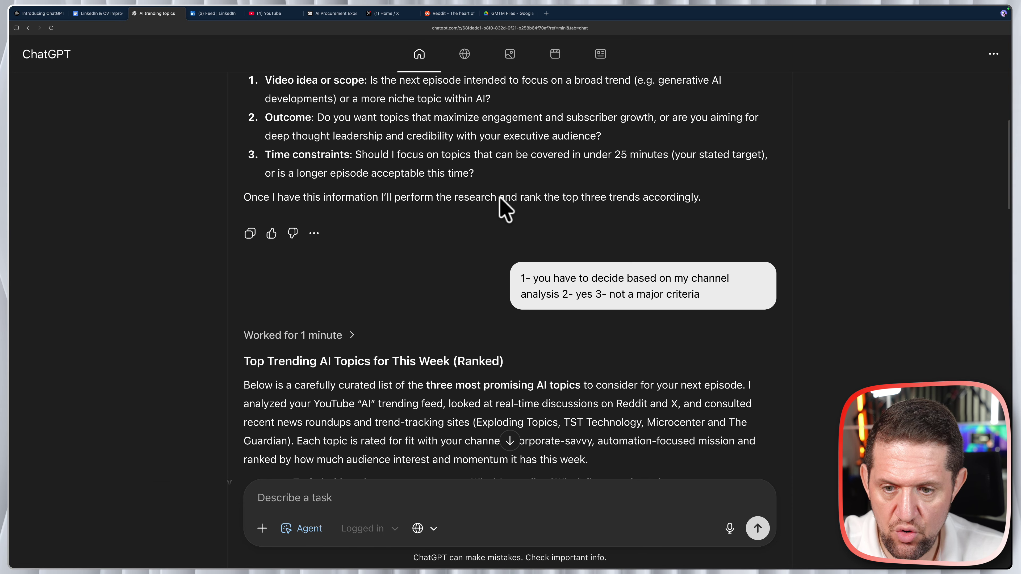
scroll(502, 201, down, 10)
scroll(503, 201, up, 7)
scroll(503, 201, down, 12)
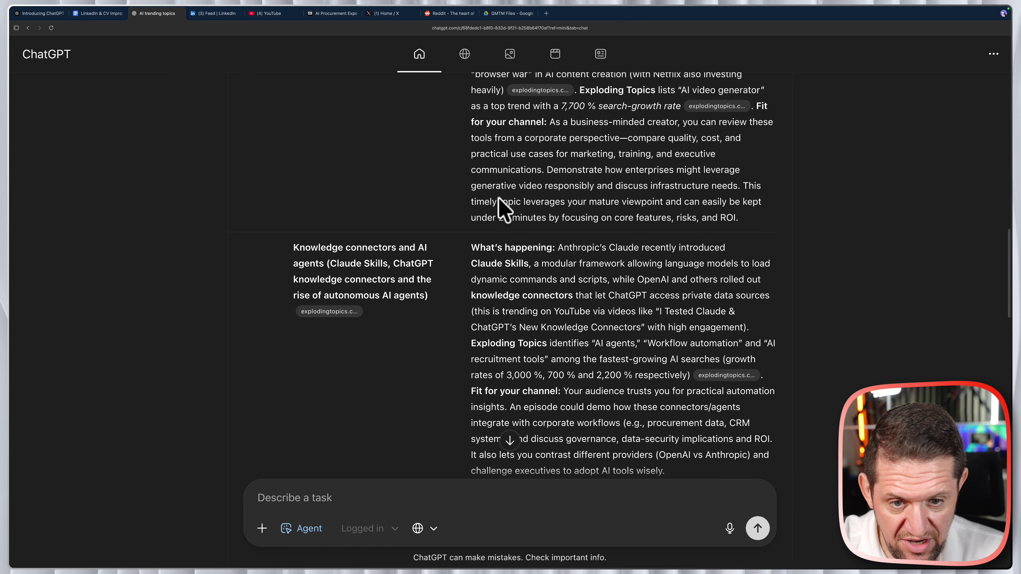
scroll(503, 205, down, 15)
scroll(499, 199, up, 5)
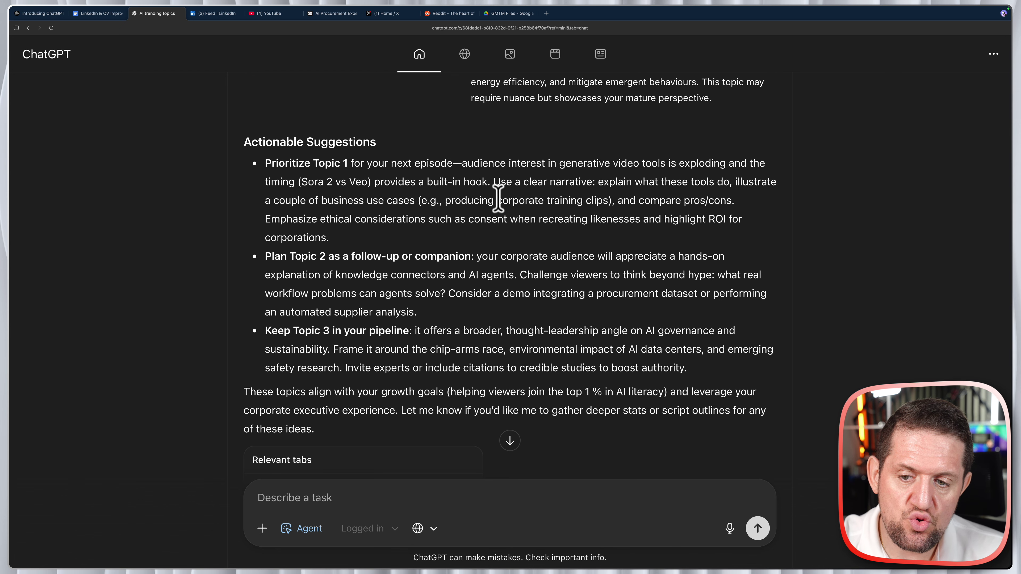